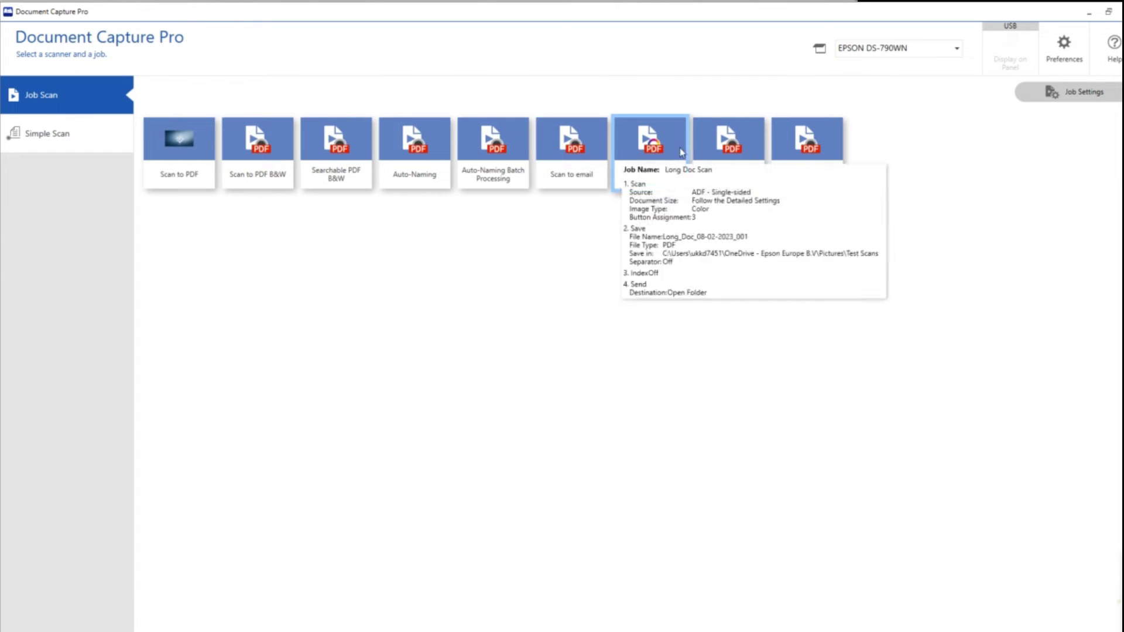
Switch to Job Settings and select the Auto-Naming Batch Processing job tile
{"action": "left_click", "coordinate": [1080, 98]}
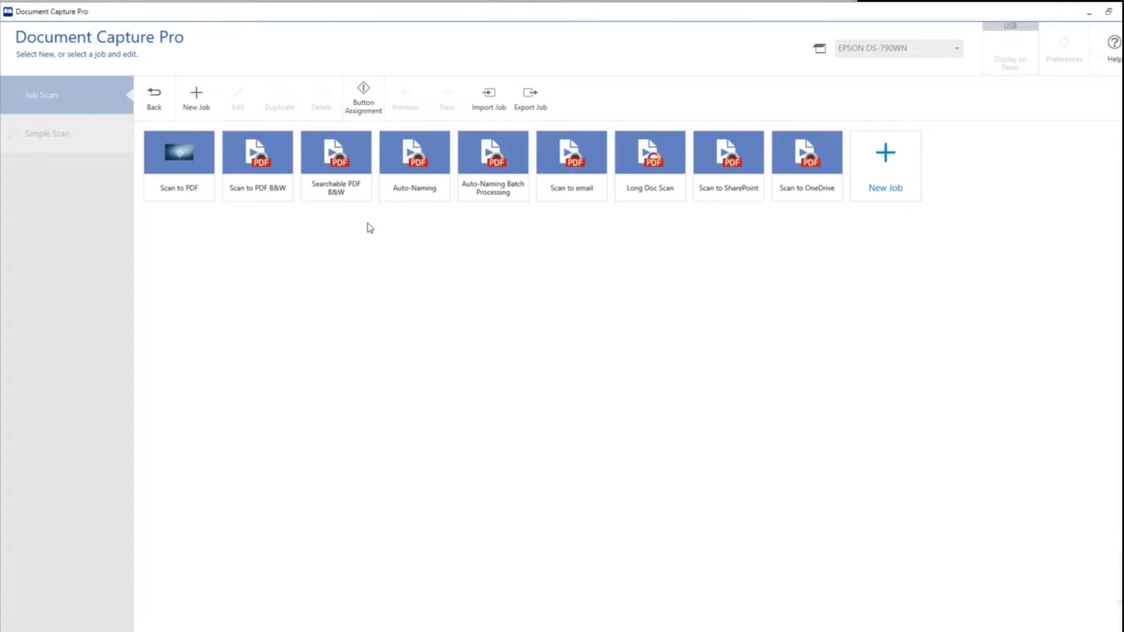
{"action": "left_click", "coordinate": [498, 192]}
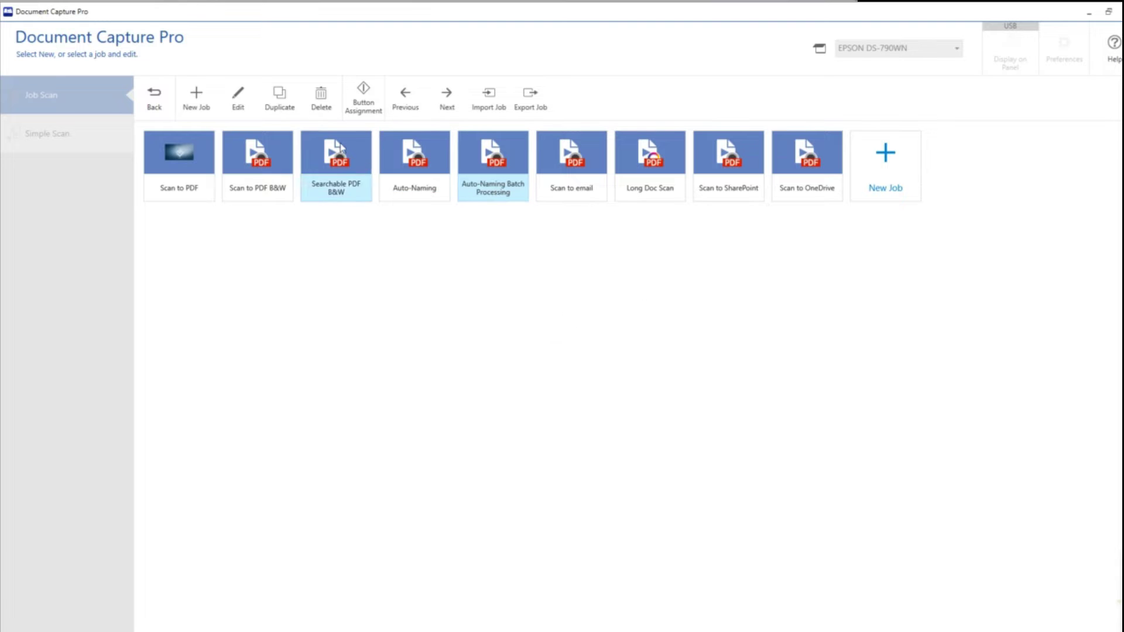
Open the Auto-Naming Batch Processing job for editing, leaving its name unchanged
{"action": "left_click", "coordinate": [240, 100]}
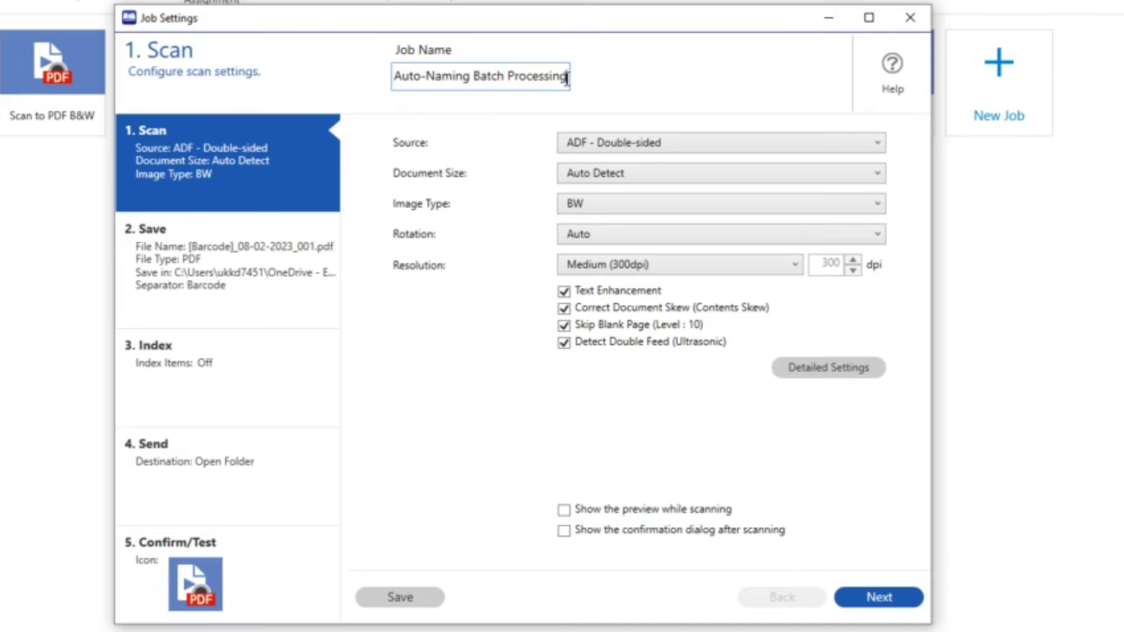
{"action": "double_click", "coordinate": [549, 78]}
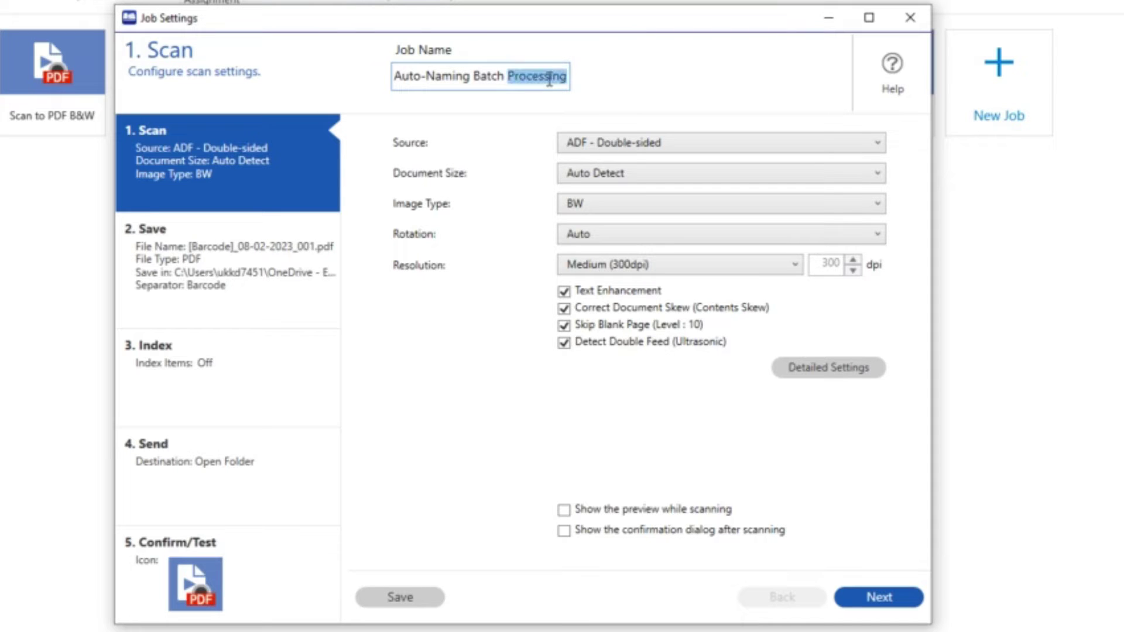
{"action": "left_click", "coordinate": [549, 78]}
{"action": "left_click", "coordinate": [625, 147]}
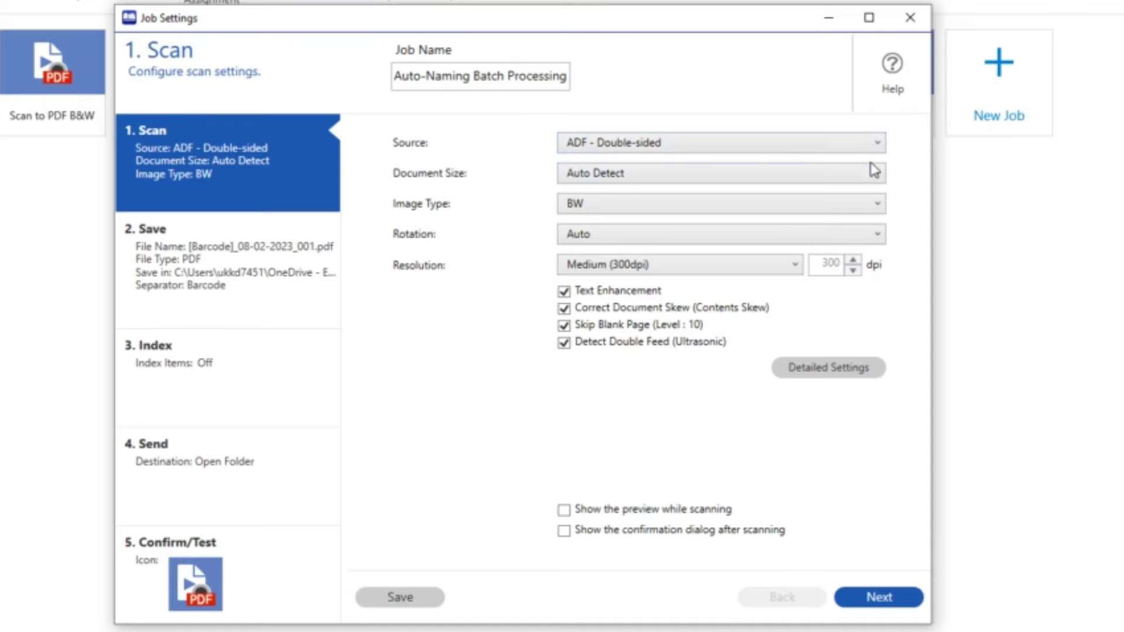
Set document size to A4, keeping BW, Auto rotation, 300 dpi and blank-page skipping
{"action": "left_click", "coordinate": [874, 175]}
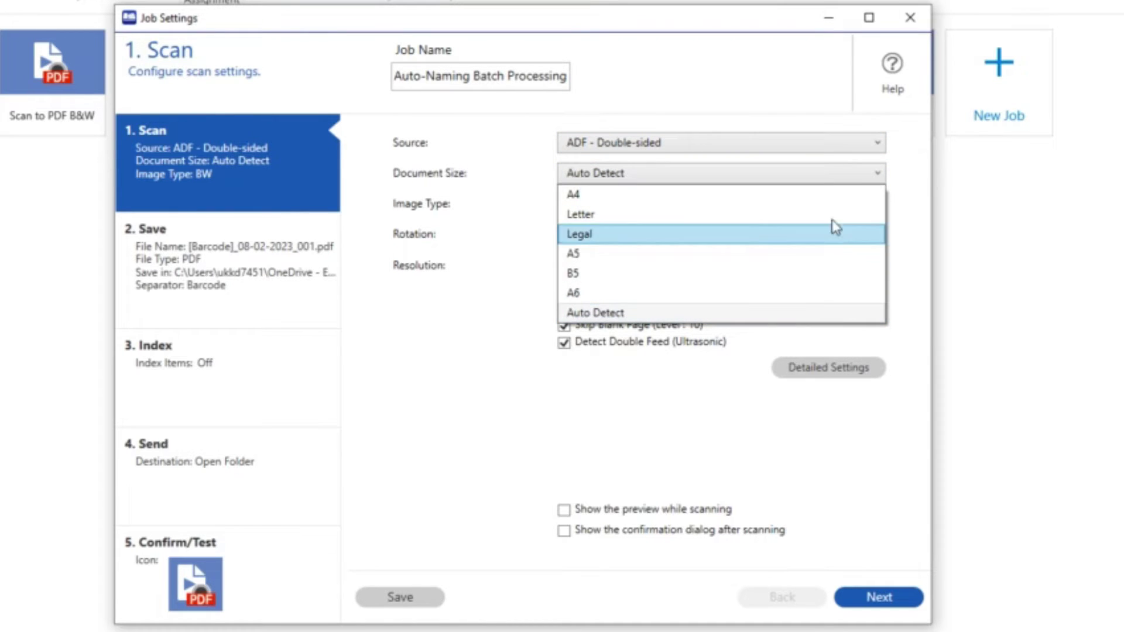
{"action": "left_click", "coordinate": [830, 199]}
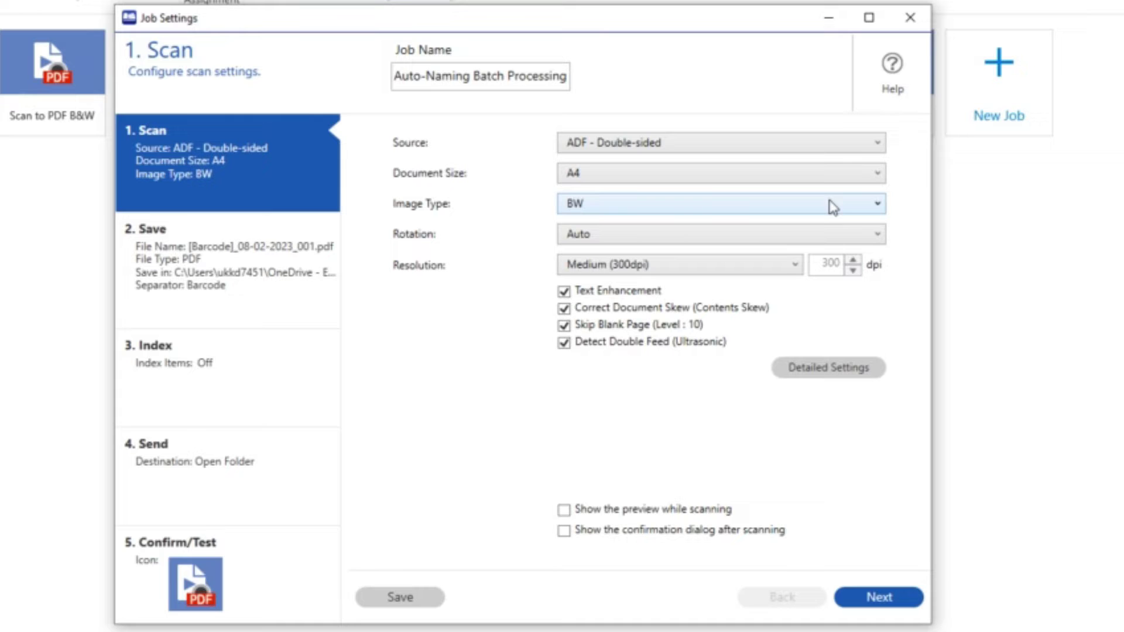
{"action": "left_click", "coordinate": [882, 210]}
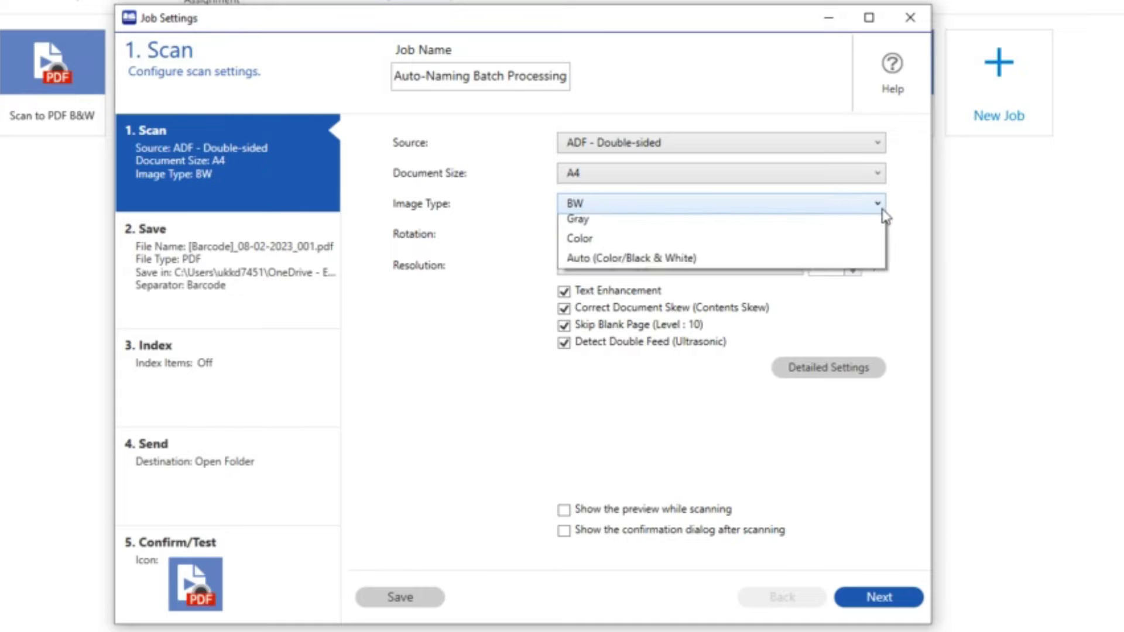
{"action": "left_click", "coordinate": [856, 226]}
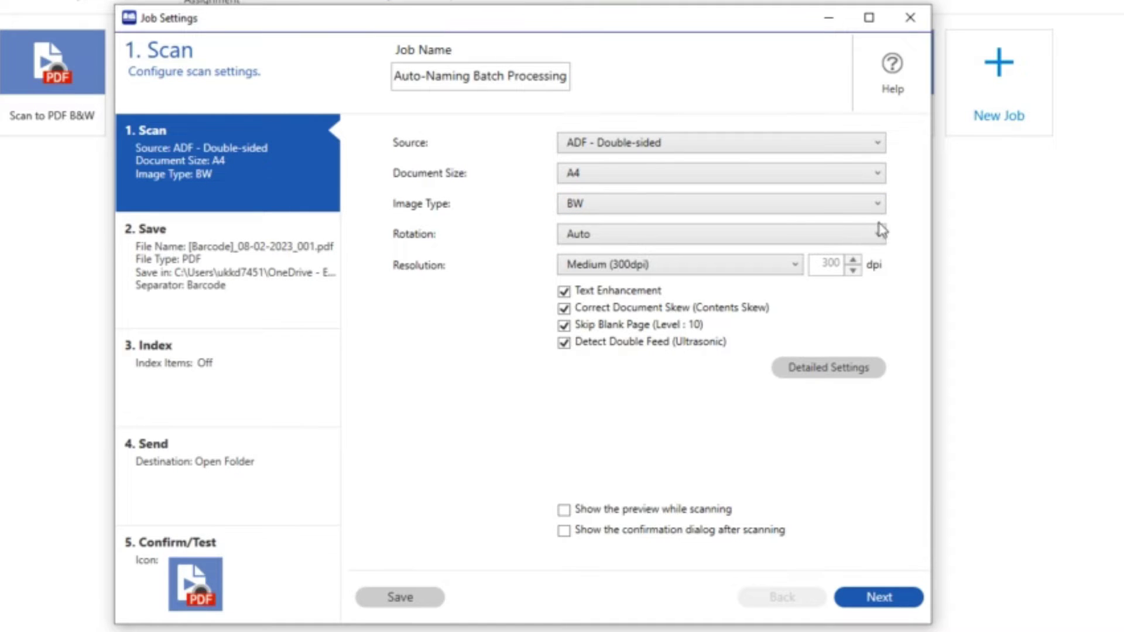
{"action": "left_click", "coordinate": [880, 234]}
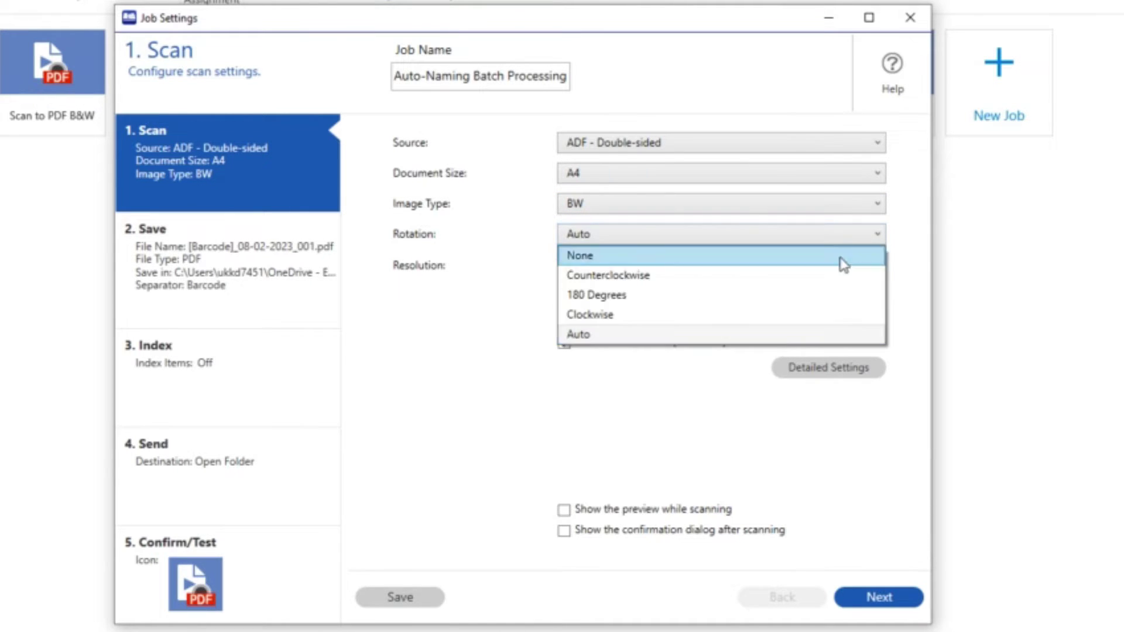
{"action": "left_click", "coordinate": [835, 335]}
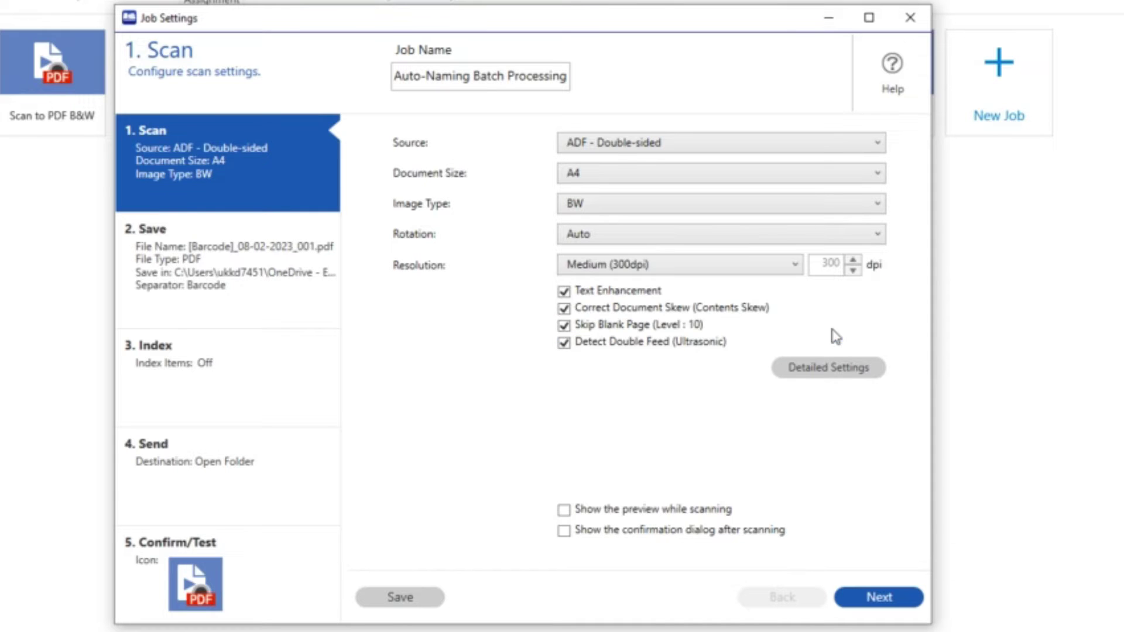
{"action": "left_click", "coordinate": [800, 265]}
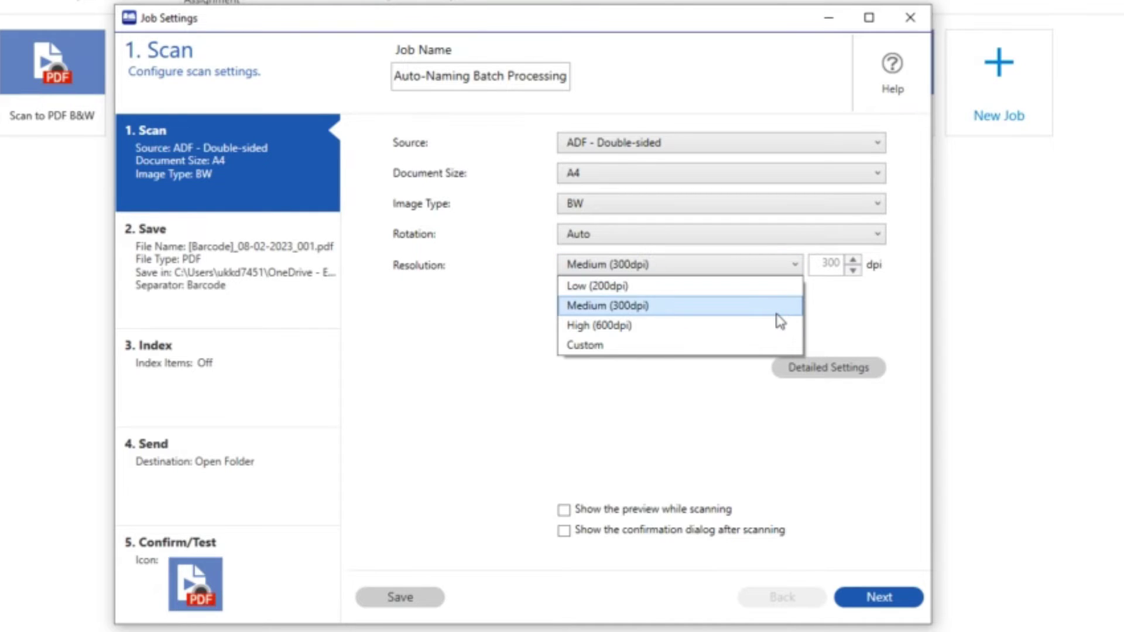
{"action": "left_click", "coordinate": [661, 313]}
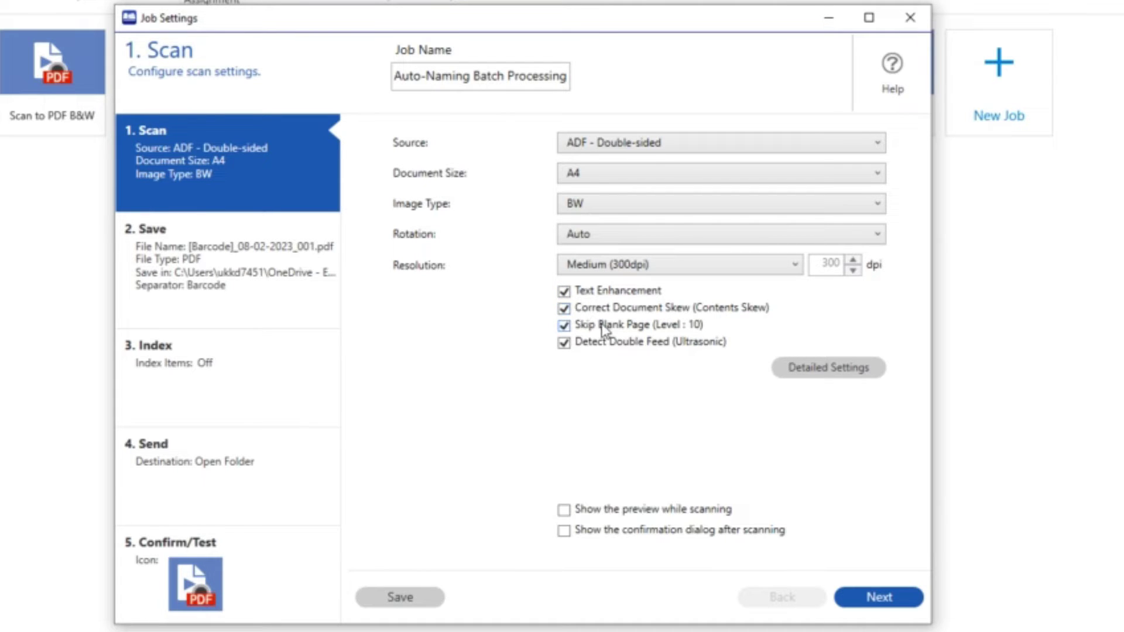
{"action": "left_click", "coordinate": [566, 326]}
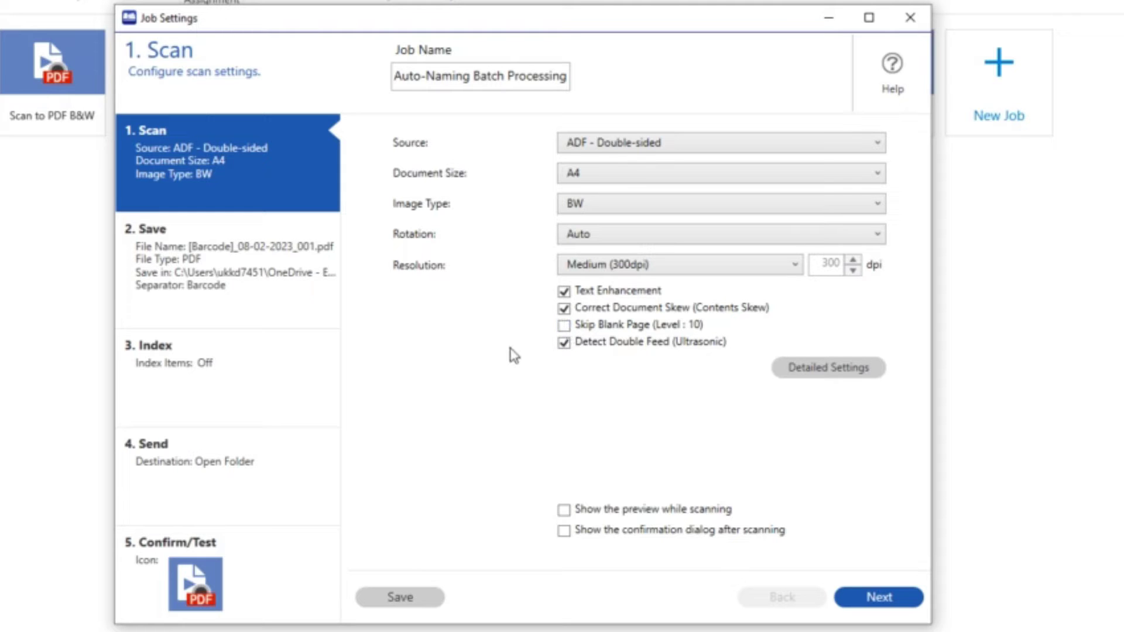
{"action": "left_click", "coordinate": [565, 326]}
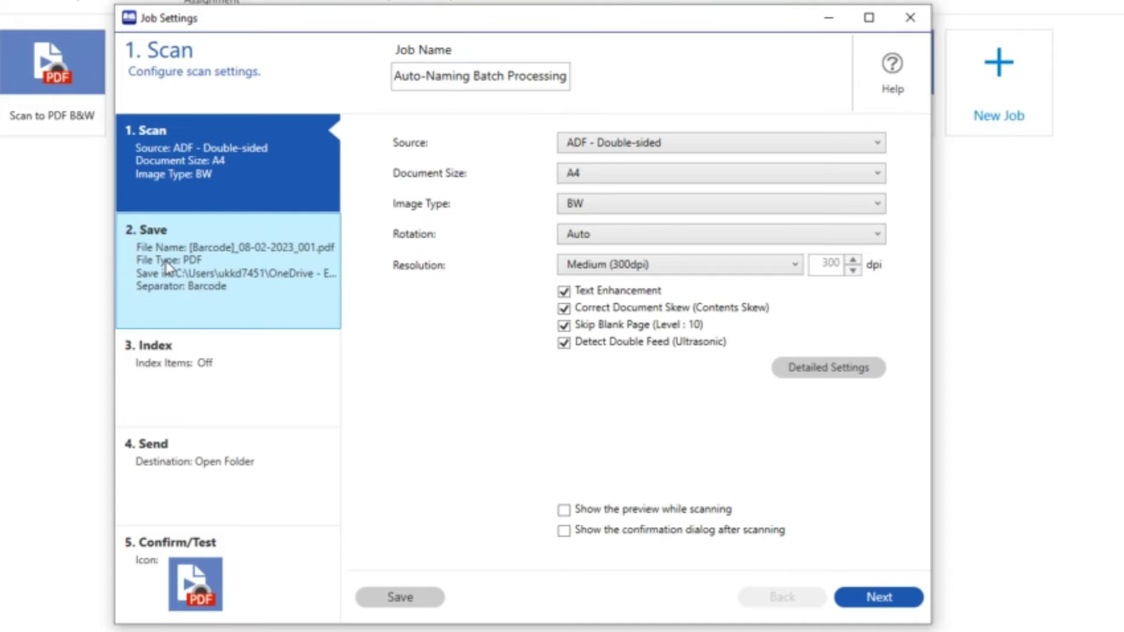
Go to the Save step and delete the existing file name pattern
{"action": "left_click", "coordinate": [215, 251]}
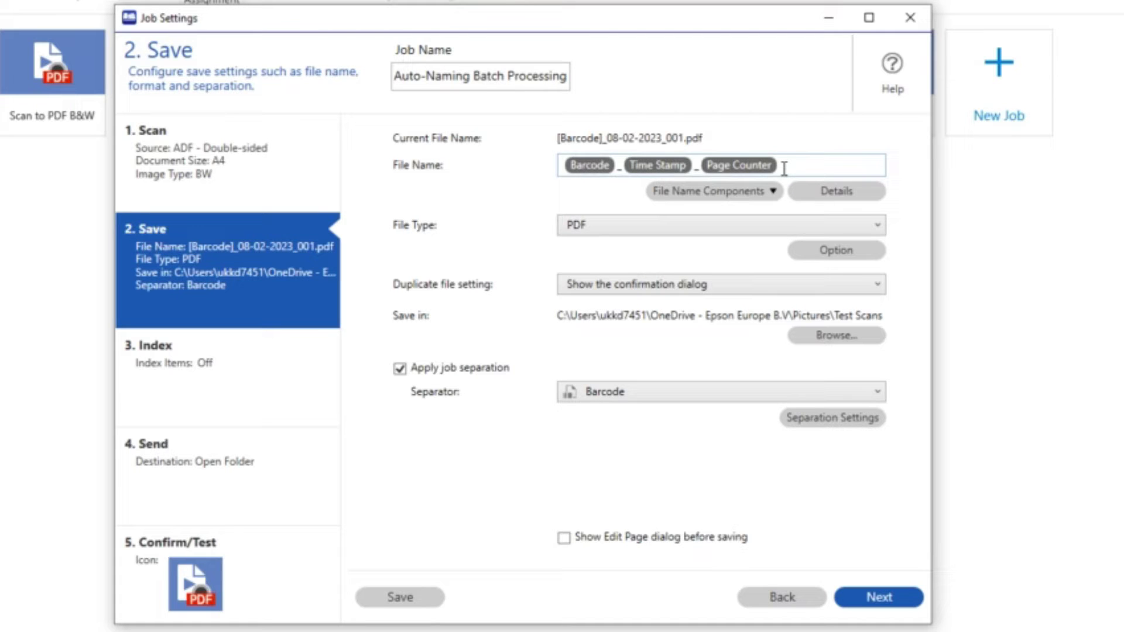
{"action": "left_click_drag", "start_coordinate": [785, 168], "coordinate": [573, 163]}
{"action": "key", "text": "BackSpace"}
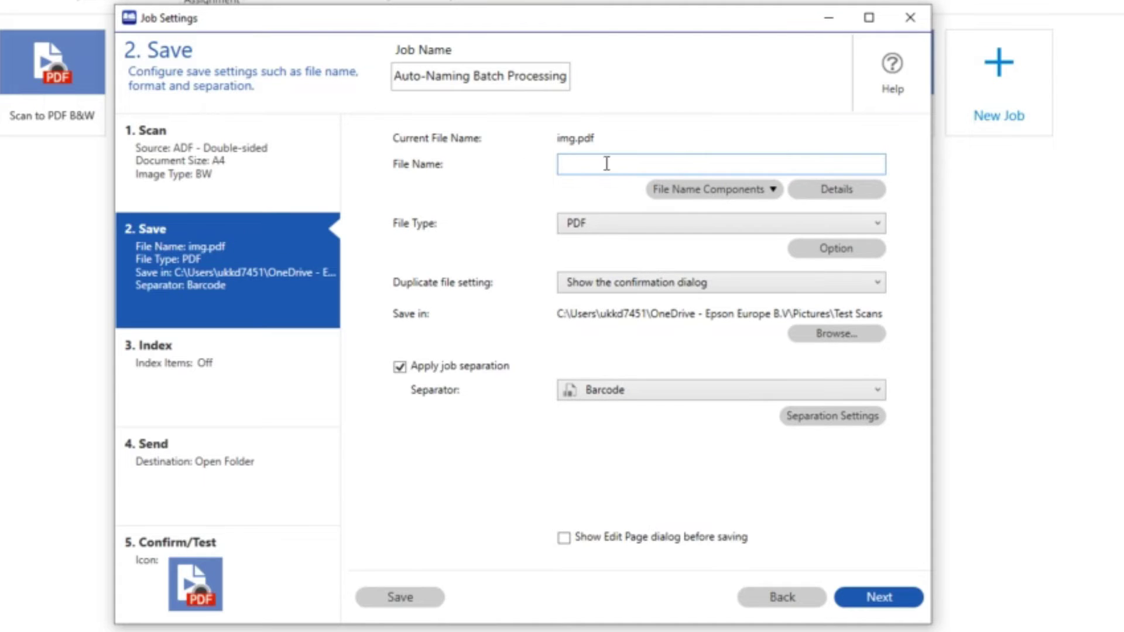
Build the file name from Barcode, an underscore '_', and Time Stamp components
{"action": "left_click", "coordinate": [773, 191]}
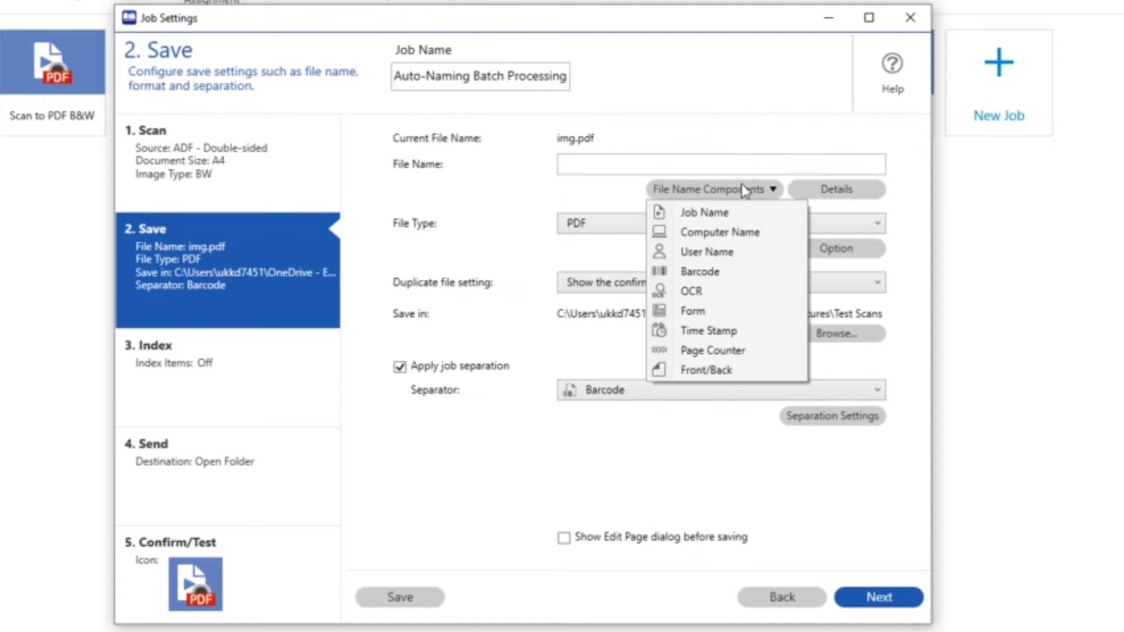
{"action": "left_click", "coordinate": [702, 274]}
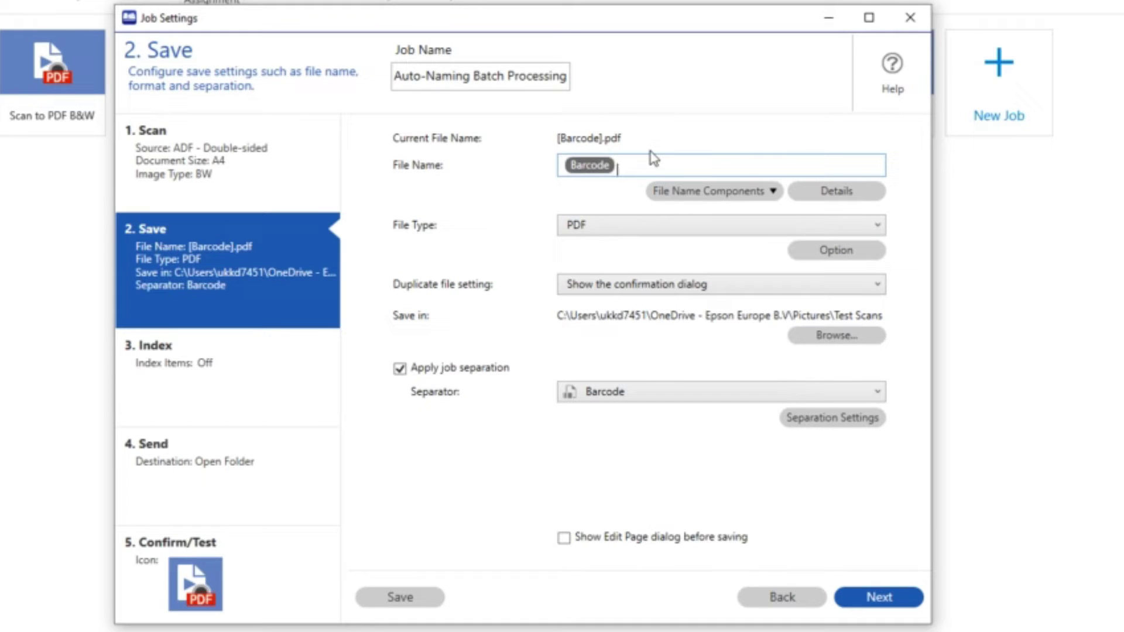
{"action": "type", "text": "_"}
{"action": "left_click", "coordinate": [777, 195]}
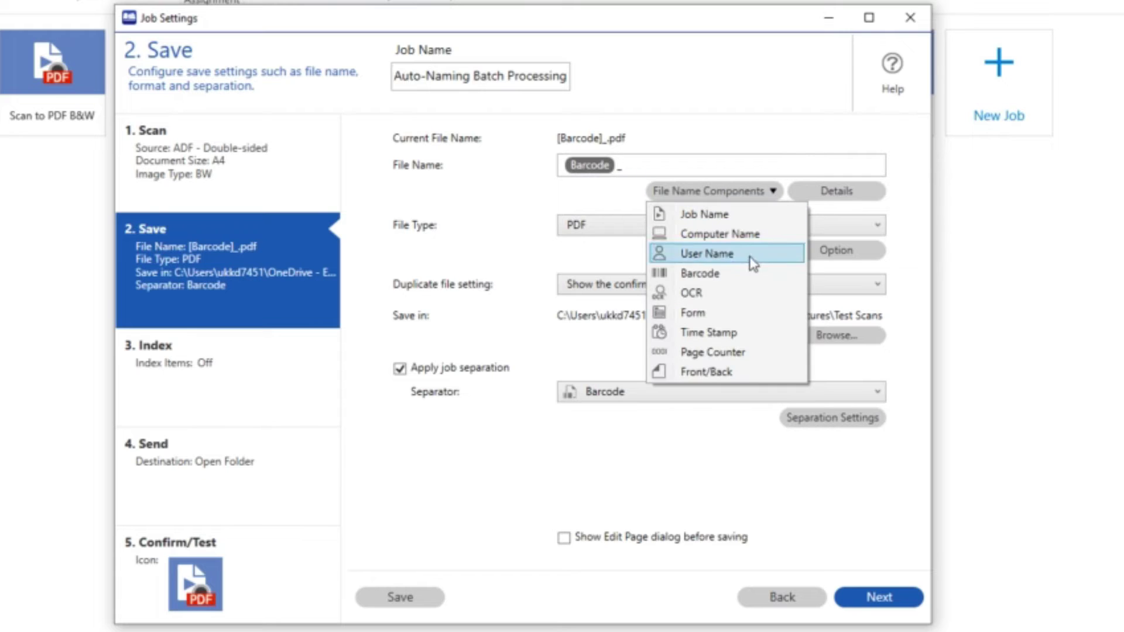
{"action": "left_click", "coordinate": [719, 336]}
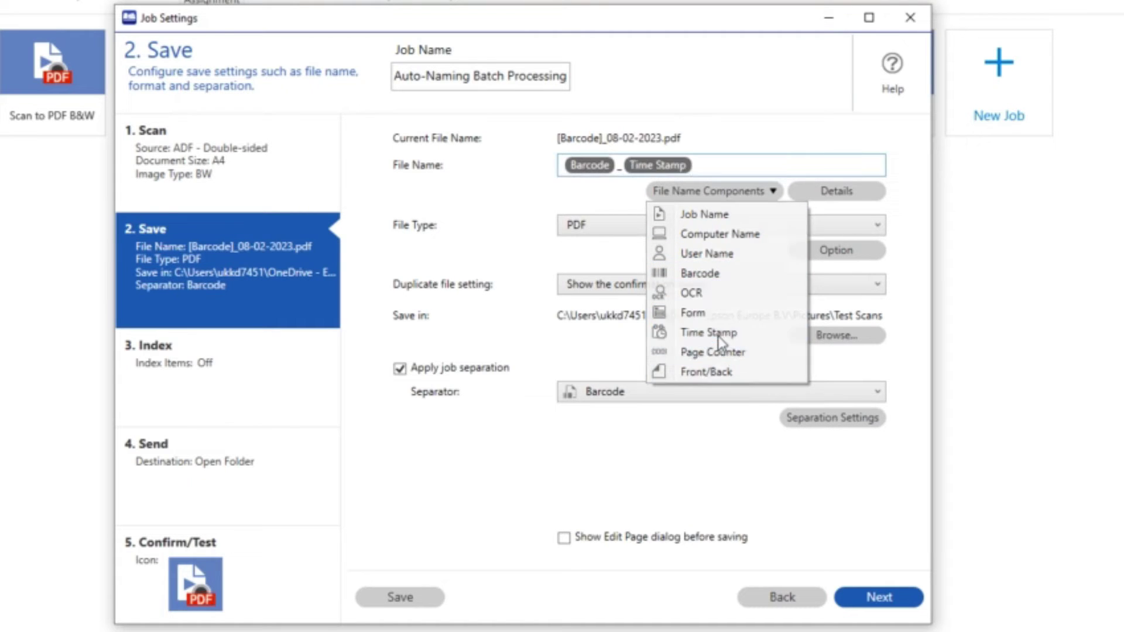
In Name Component Settings, keep Time Stamp's date as DD-MM-YYYY and confirm with OK
{"action": "left_click", "coordinate": [832, 193]}
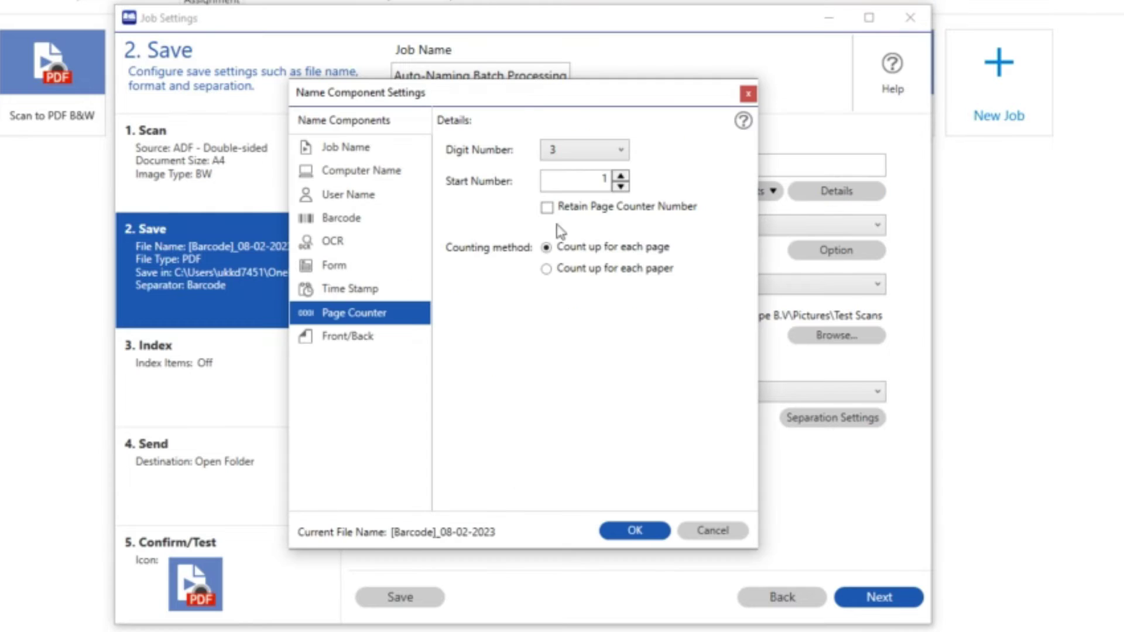
{"action": "left_click", "coordinate": [357, 287]}
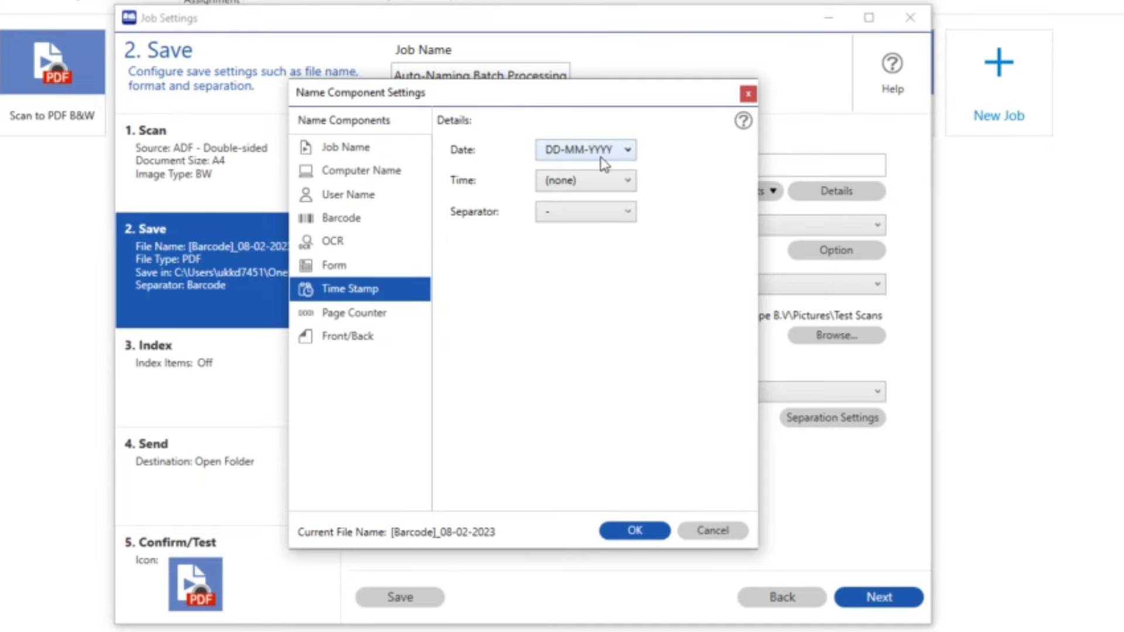
{"action": "left_click", "coordinate": [627, 152]}
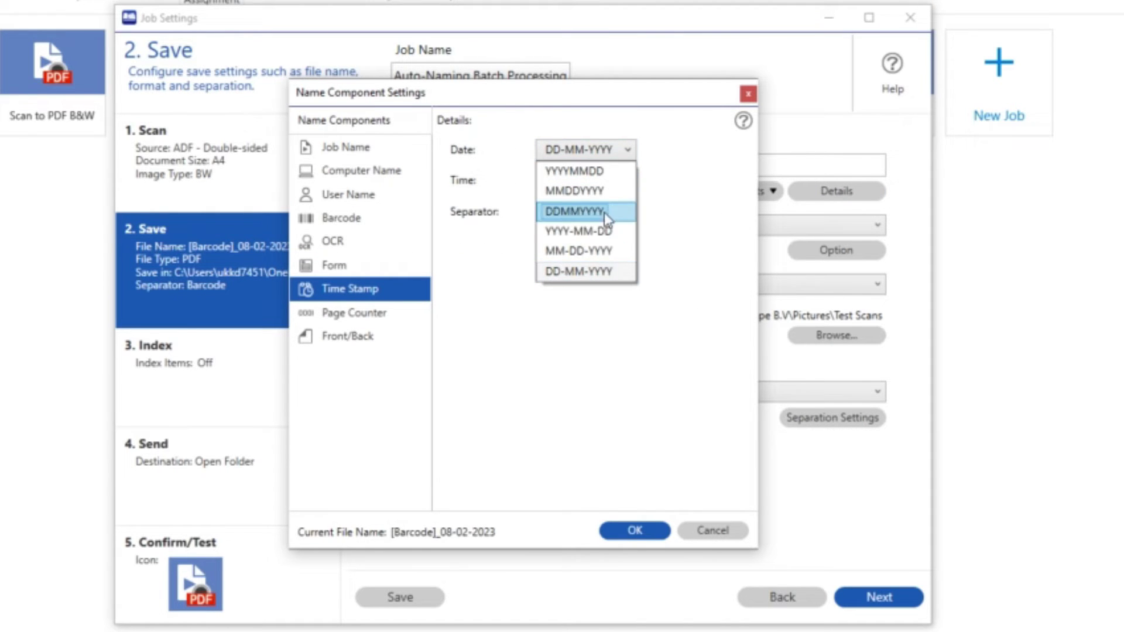
{"action": "left_click", "coordinate": [604, 273]}
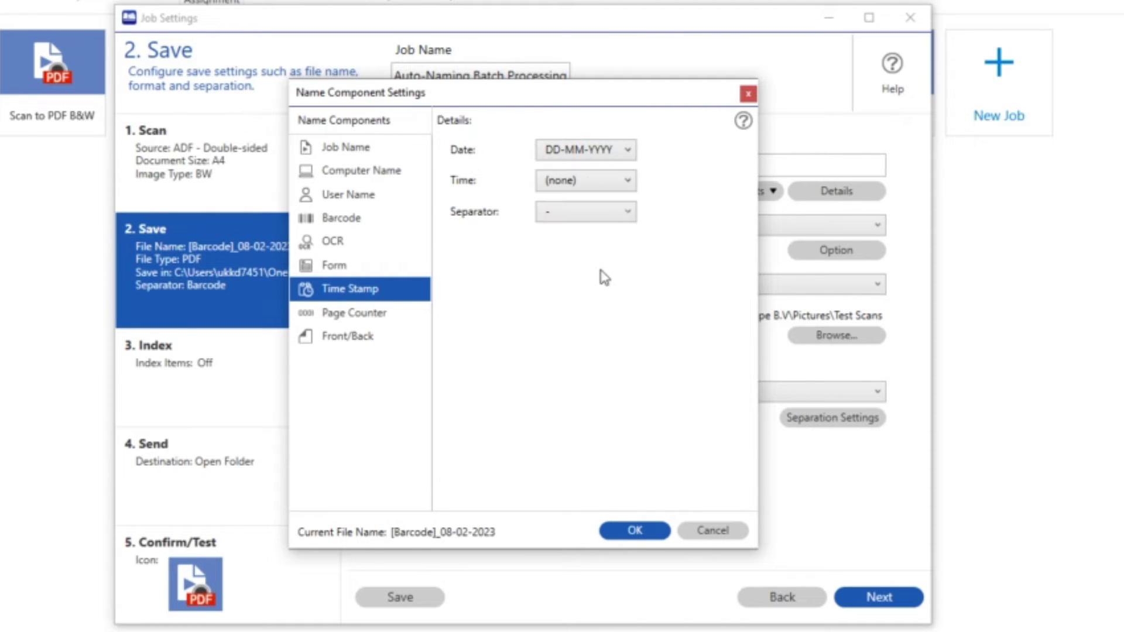
{"action": "left_click", "coordinate": [636, 531]}
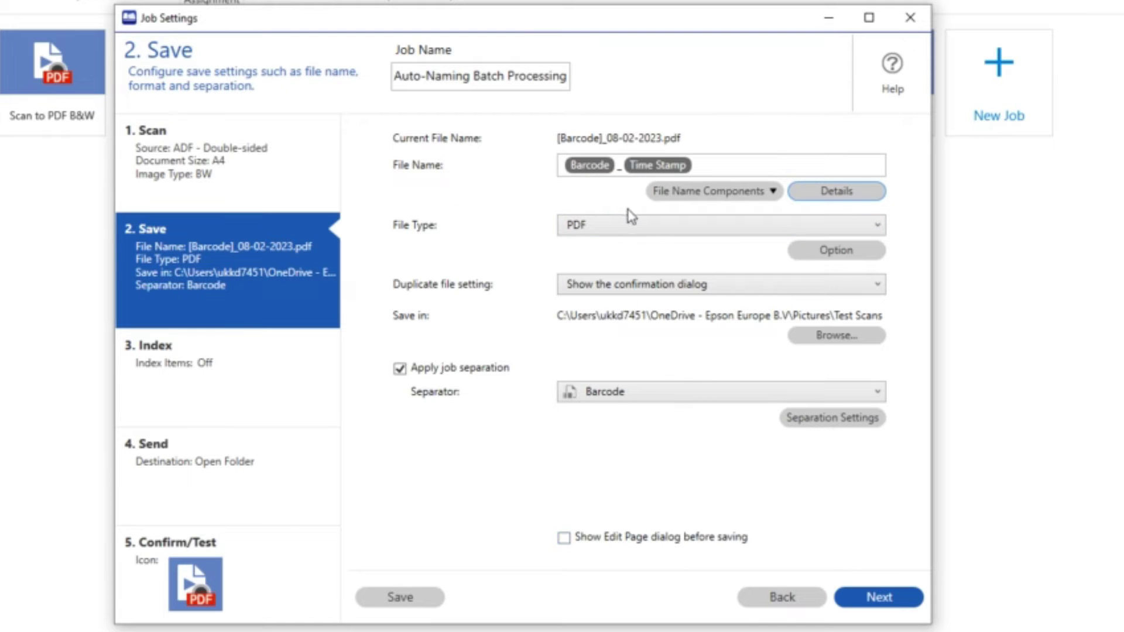
{"action": "left_click", "coordinate": [879, 227]}
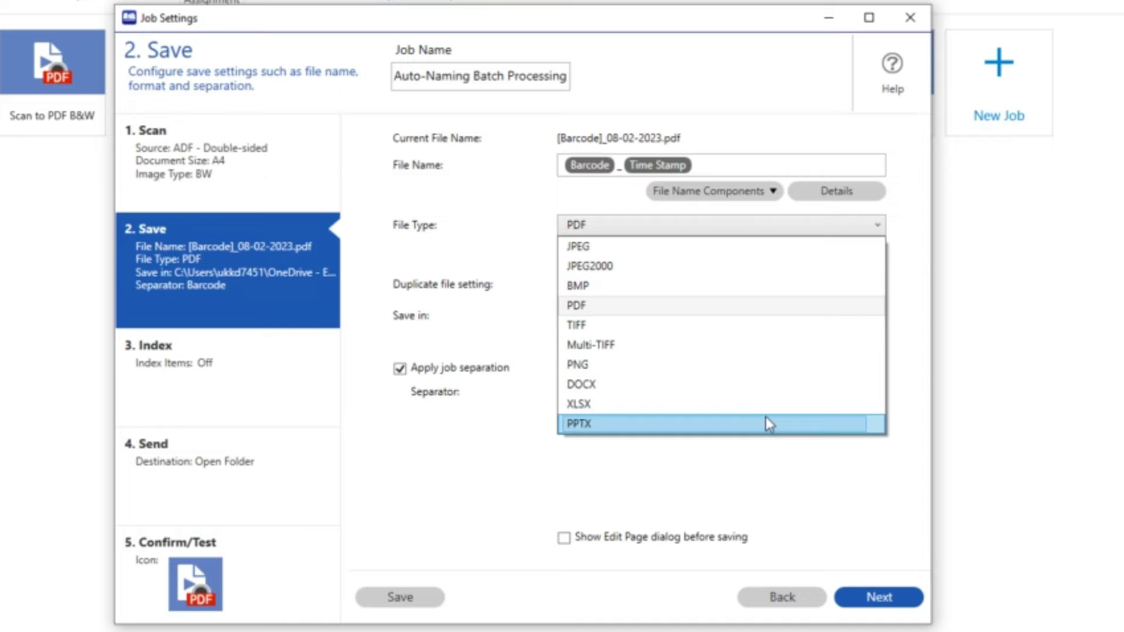
{"action": "left_click", "coordinate": [759, 310]}
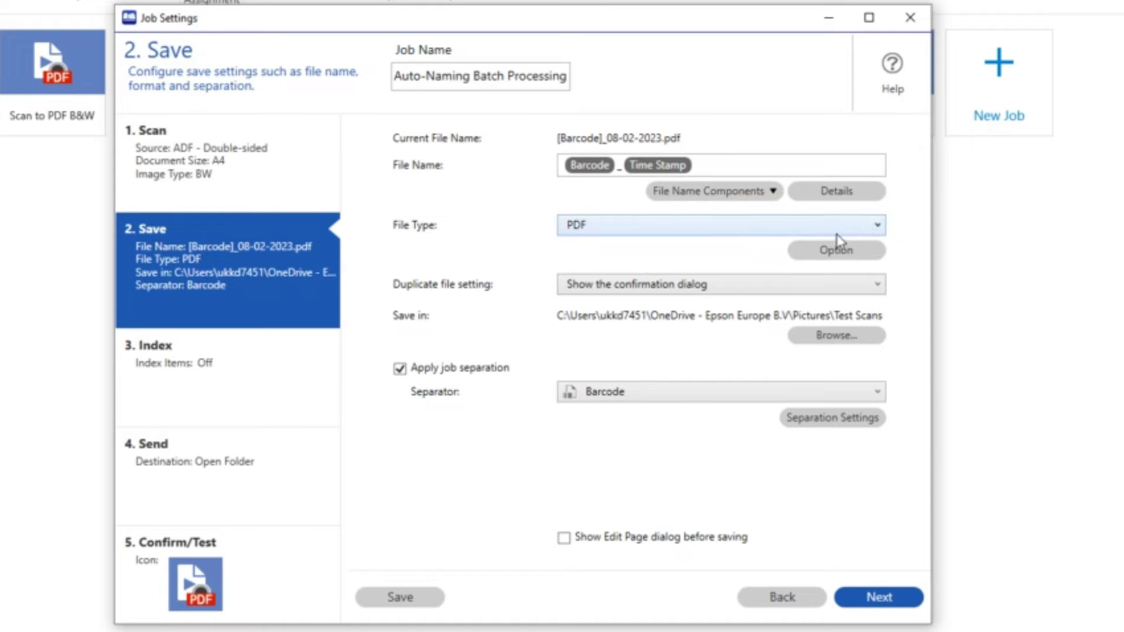
{"action": "left_click", "coordinate": [851, 256]}
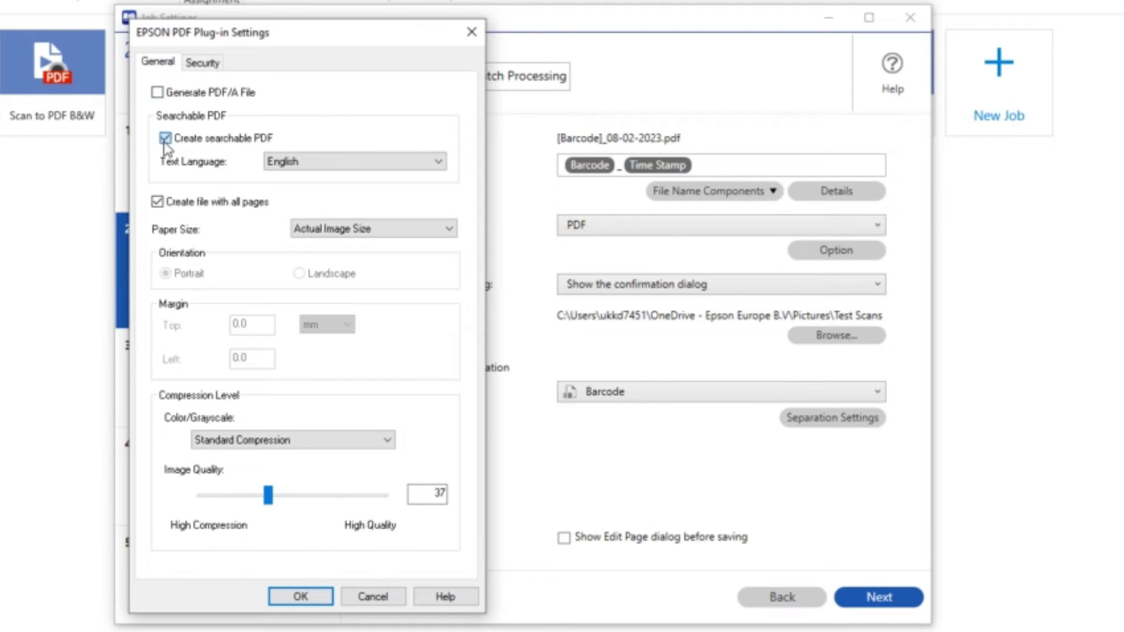
{"action": "left_click", "coordinate": [165, 139]}
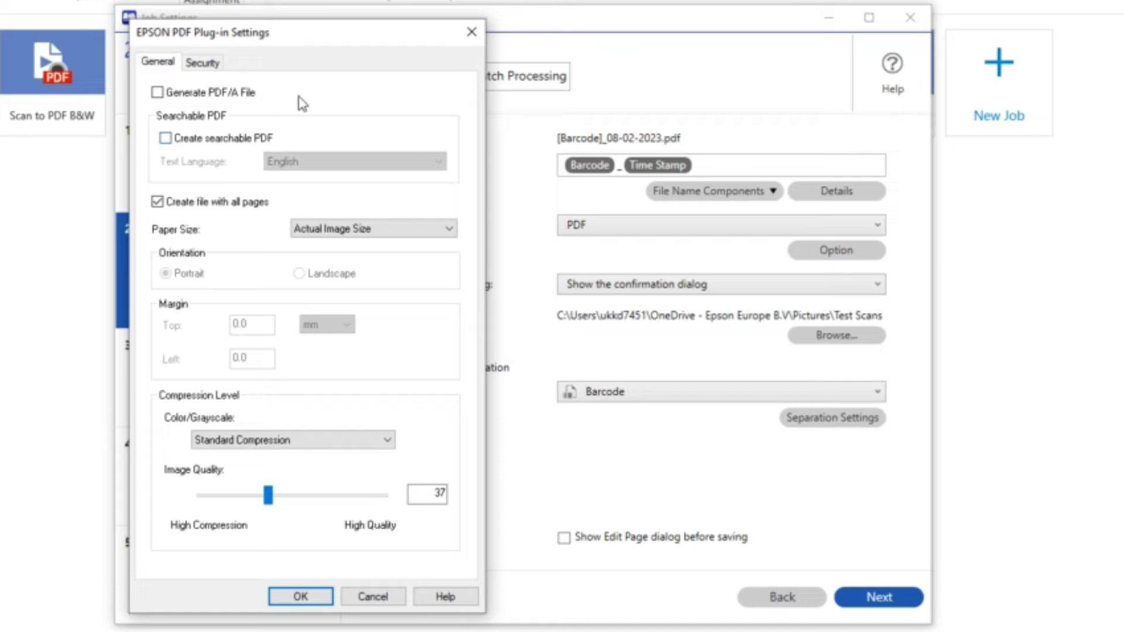
{"action": "left_click", "coordinate": [166, 140]}
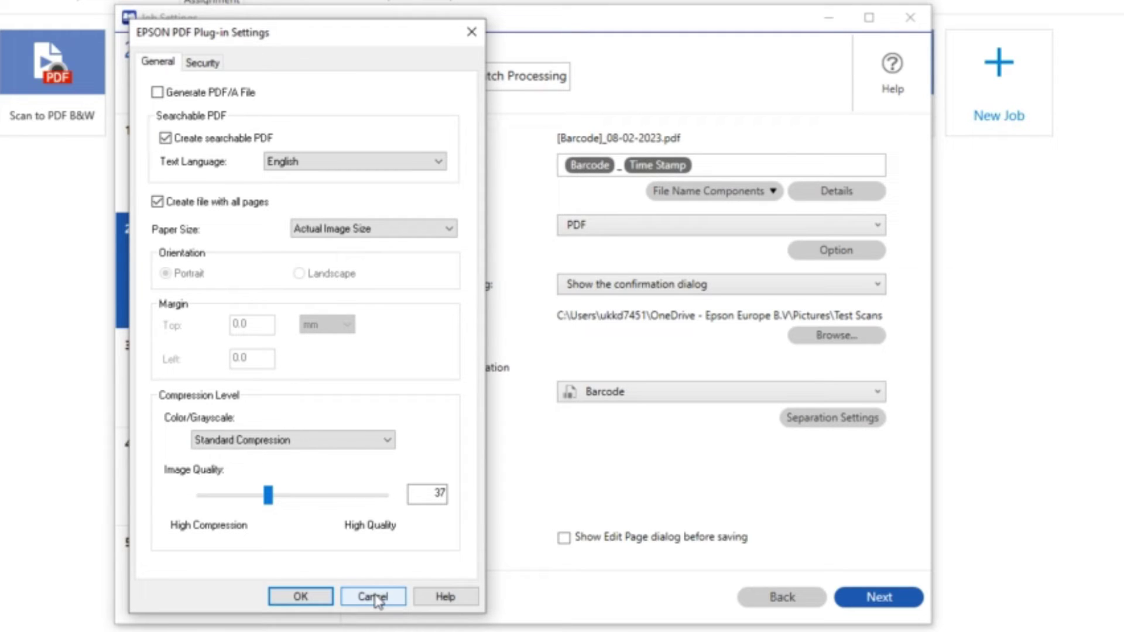
{"action": "left_click", "coordinate": [301, 599]}
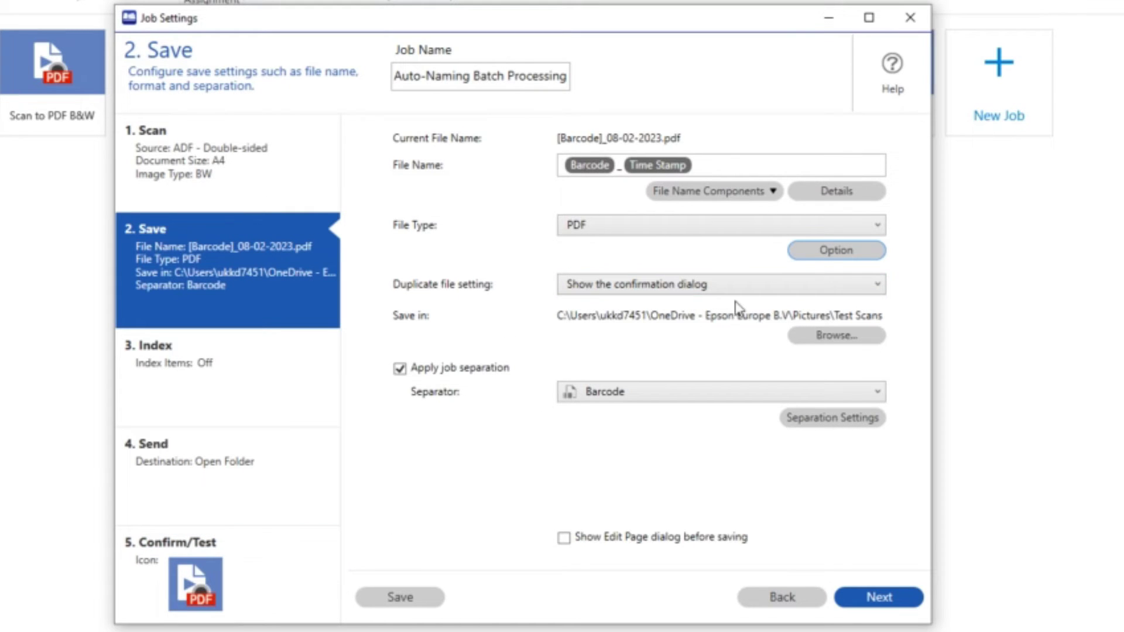
{"action": "left_click", "coordinate": [399, 369]}
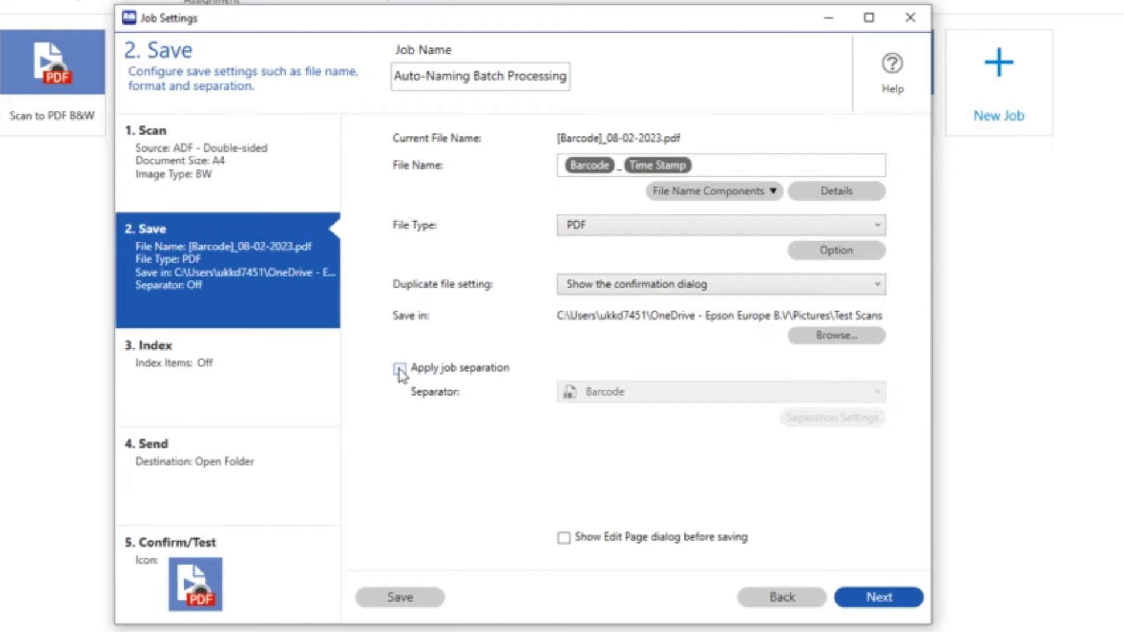
{"action": "left_click", "coordinate": [399, 369]}
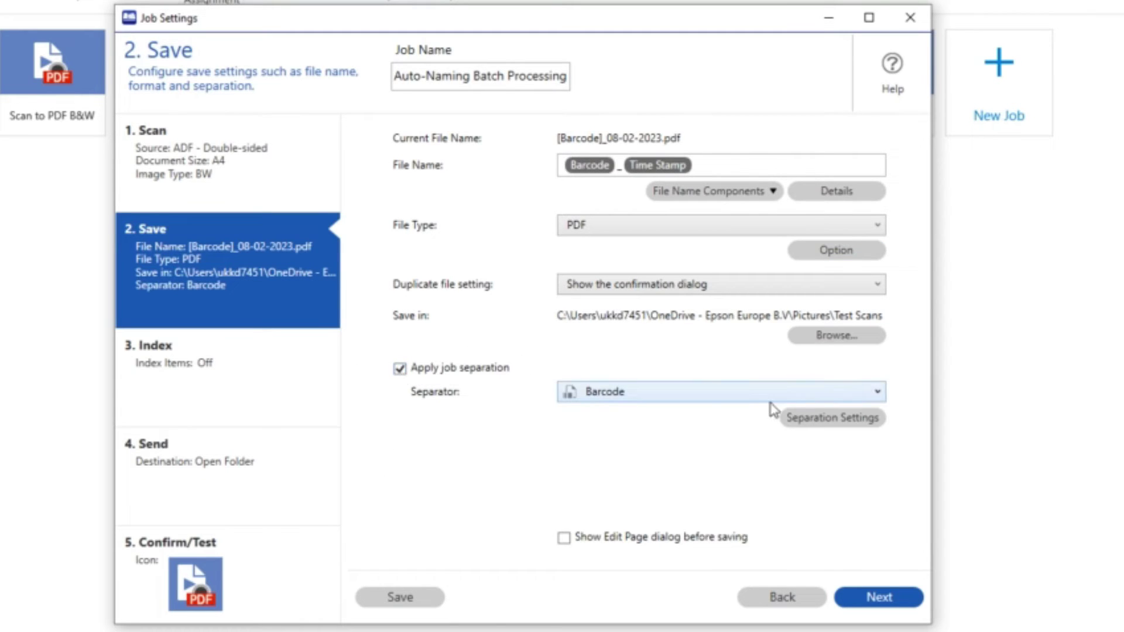
{"action": "left_click", "coordinate": [880, 396]}
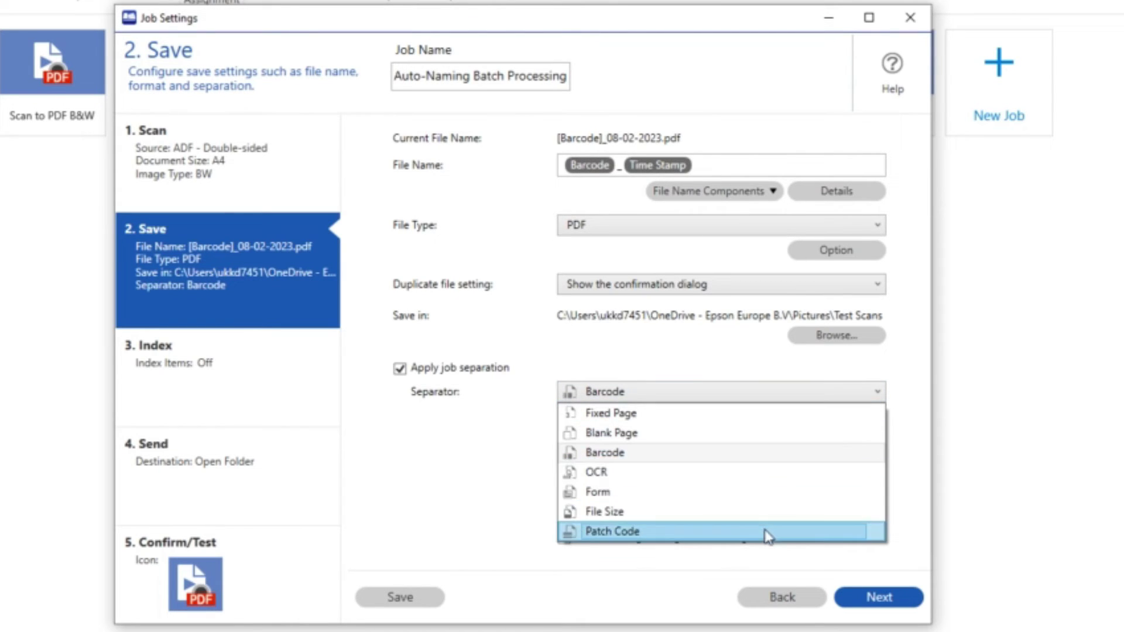
{"action": "left_click", "coordinate": [734, 418]}
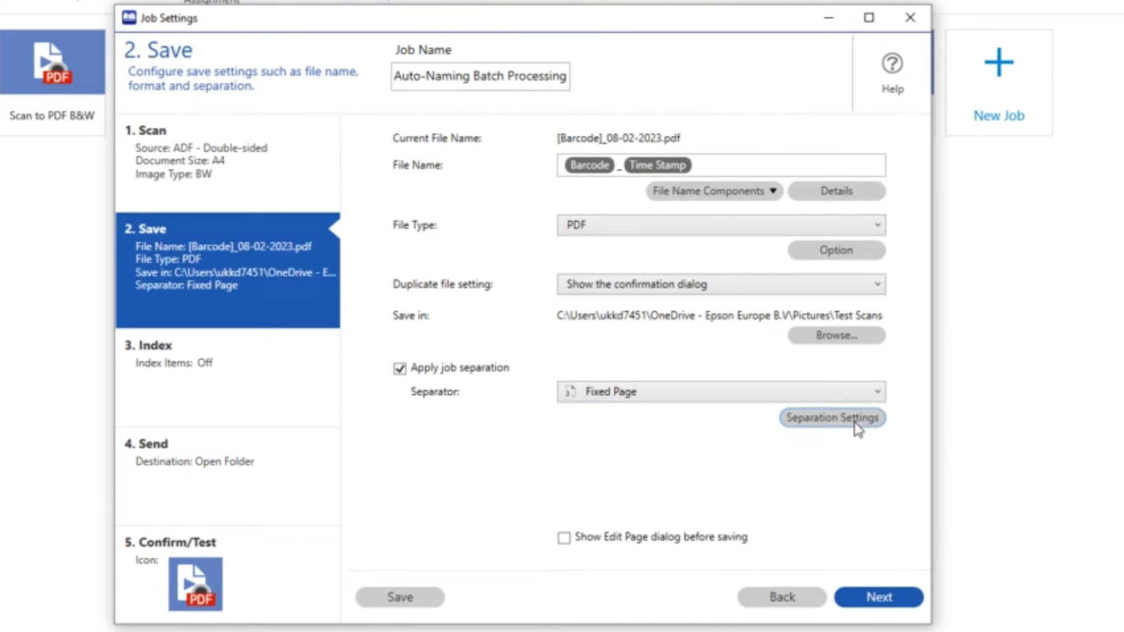
{"action": "left_click", "coordinate": [833, 418]}
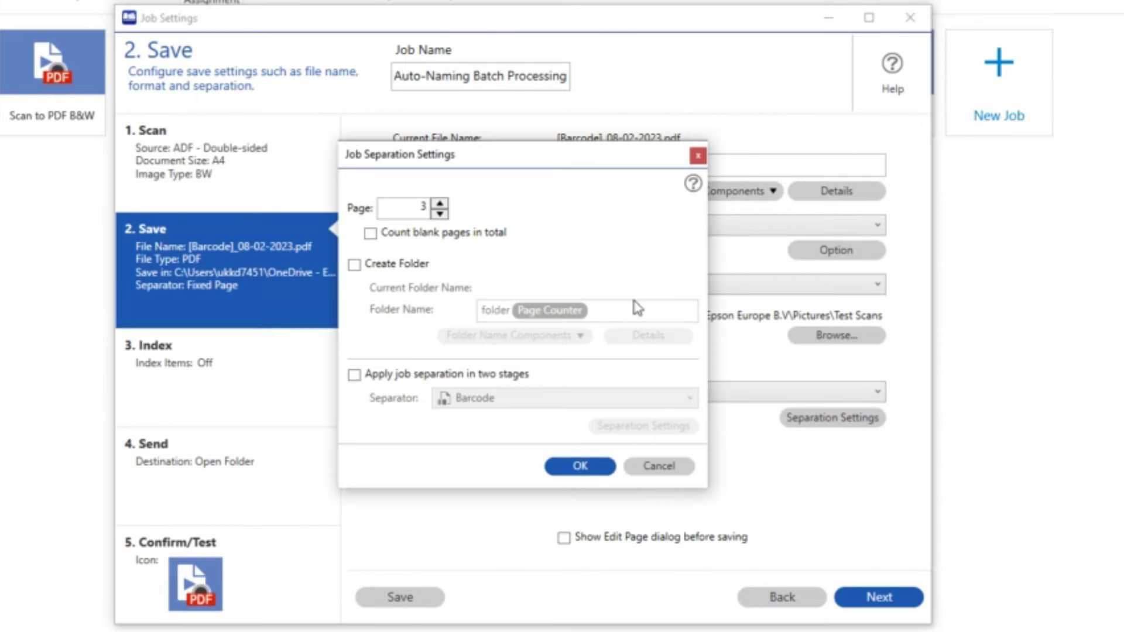
{"action": "left_click", "coordinate": [439, 215]}
{"action": "left_click", "coordinate": [670, 467]}
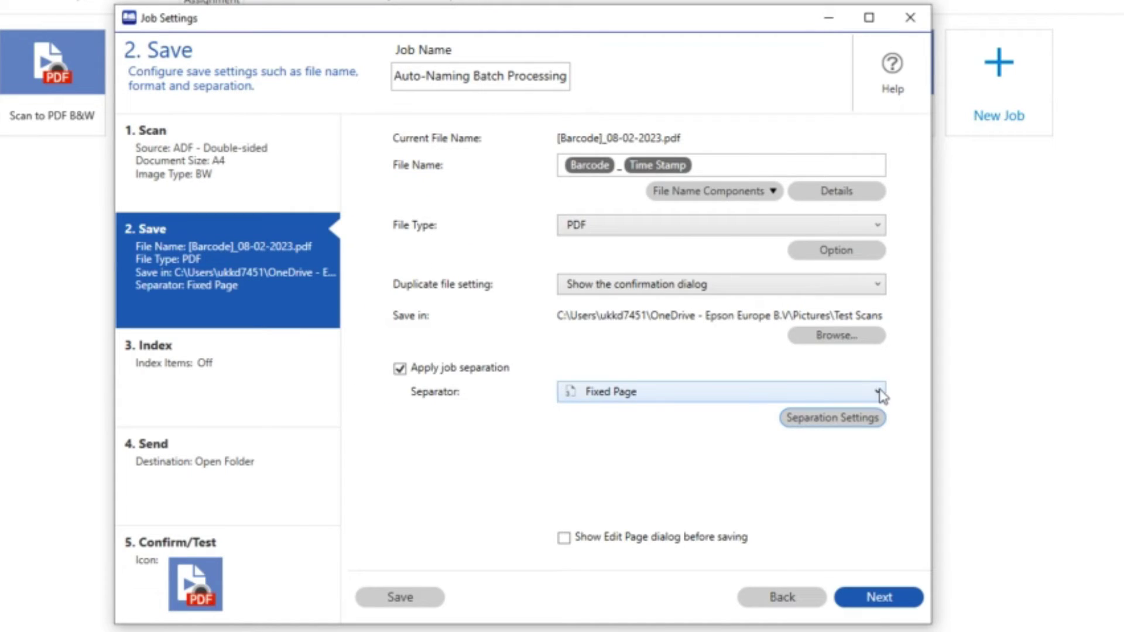
{"action": "left_click", "coordinate": [880, 397]}
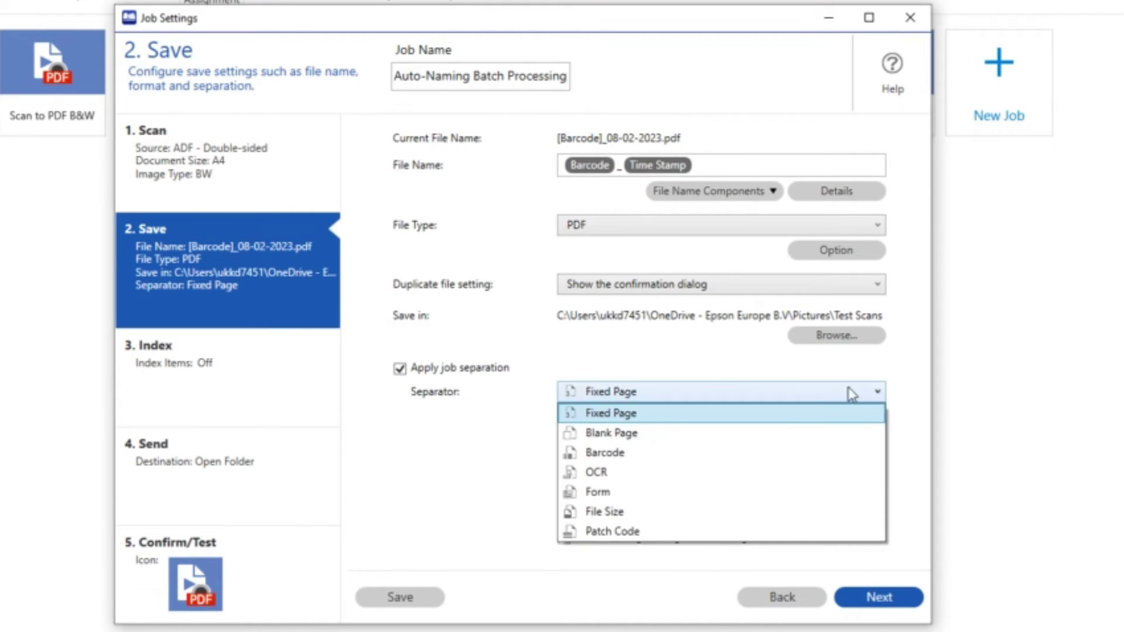
{"action": "left_click", "coordinate": [758, 460]}
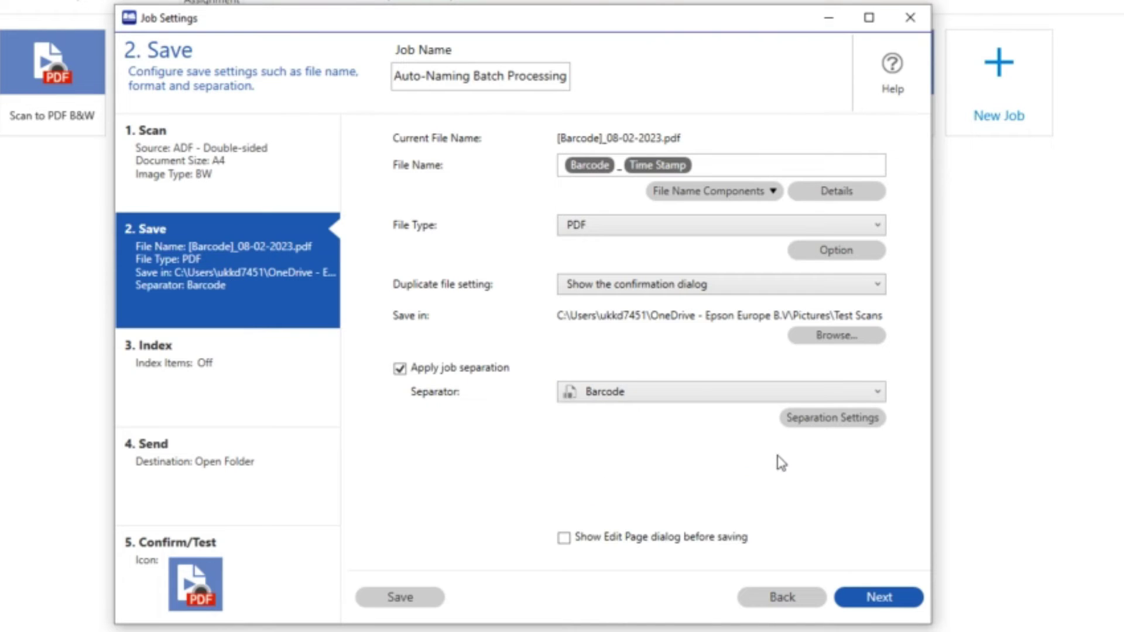
{"action": "left_click", "coordinate": [813, 428]}
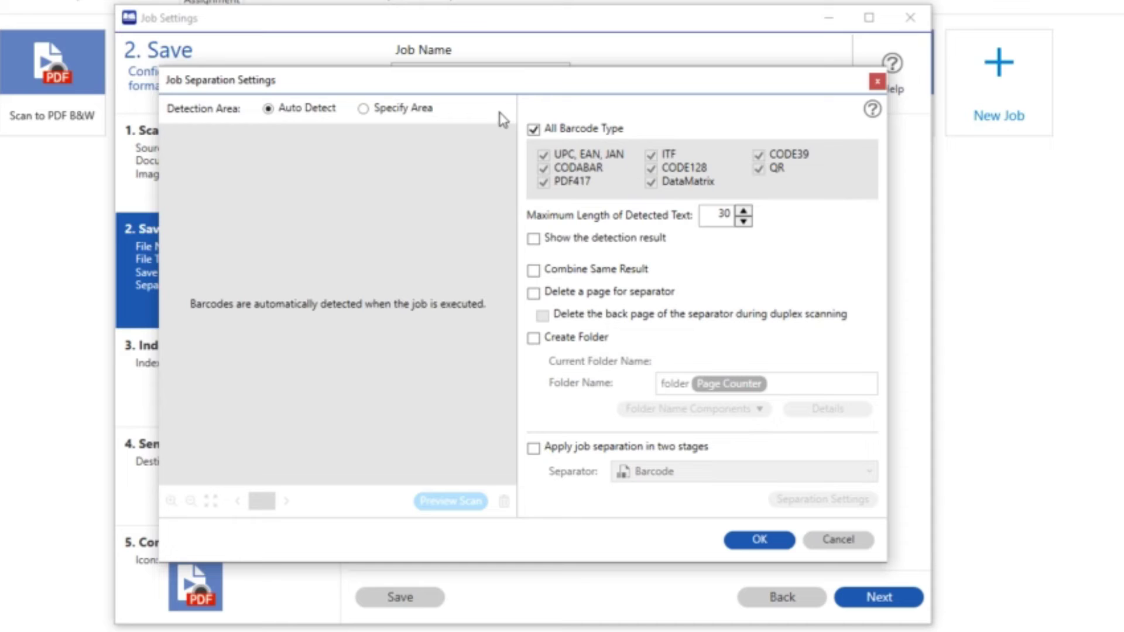
{"action": "left_click", "coordinate": [534, 132]}
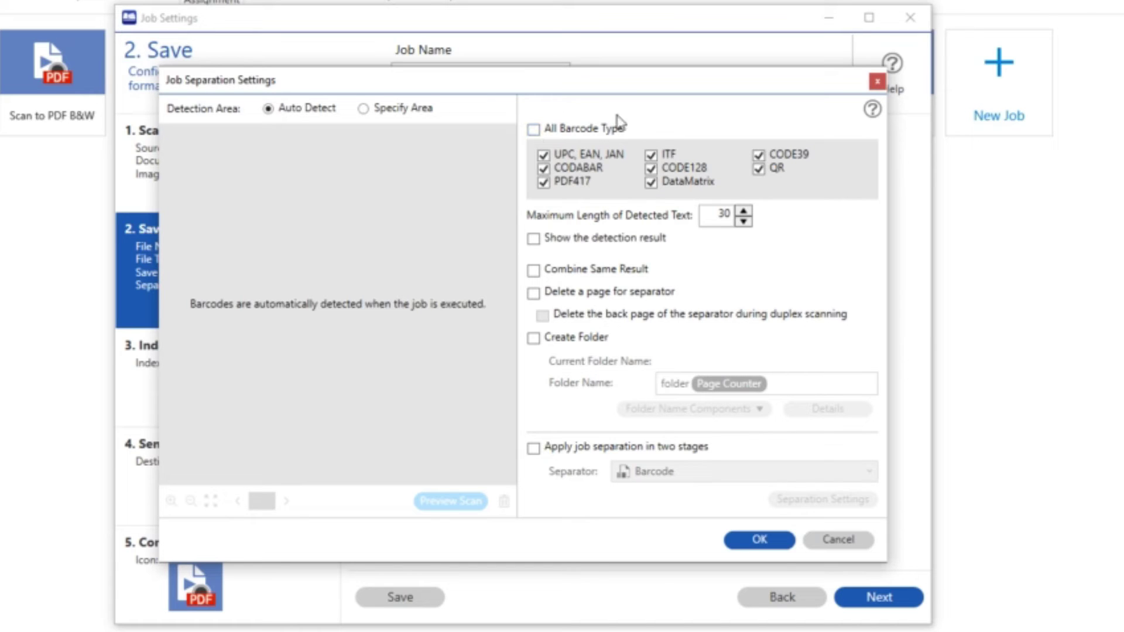
{"action": "left_click", "coordinate": [533, 130]}
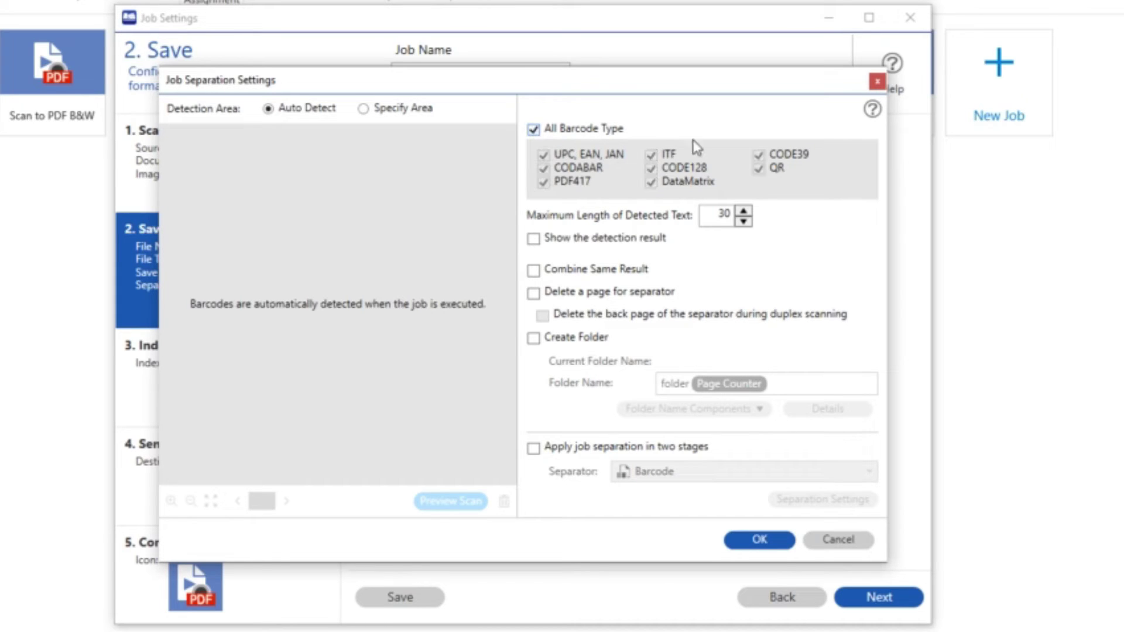
{"action": "left_click", "coordinate": [756, 539]}
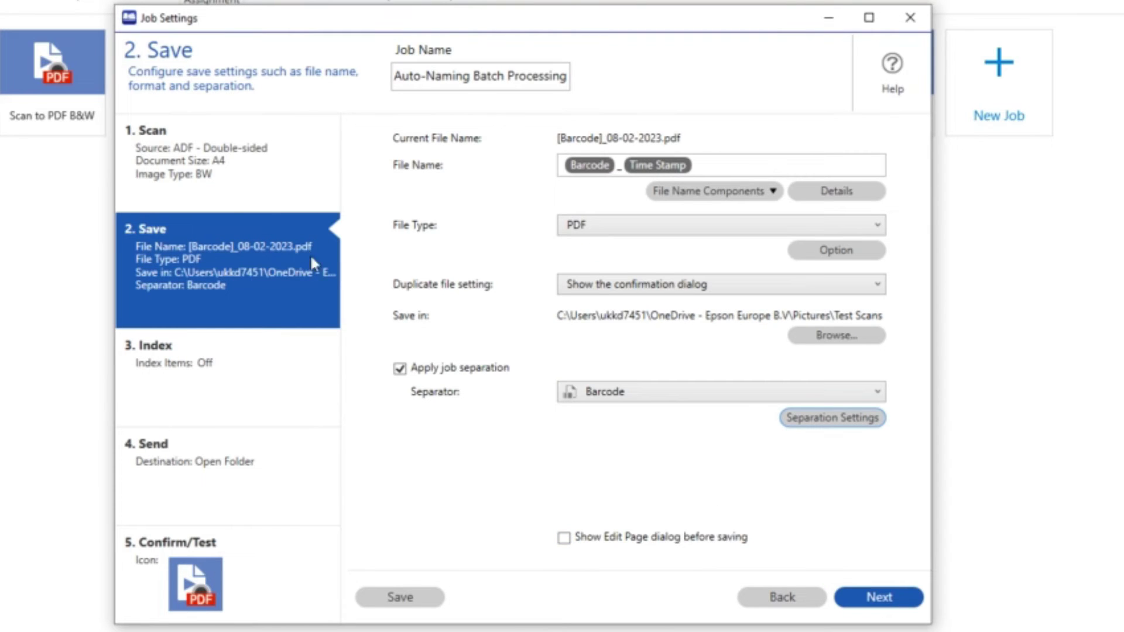
Keep Open Folder as the send destination, save the job, and run Auto-Naming Batch Processing
{"action": "left_click", "coordinate": [253, 472]}
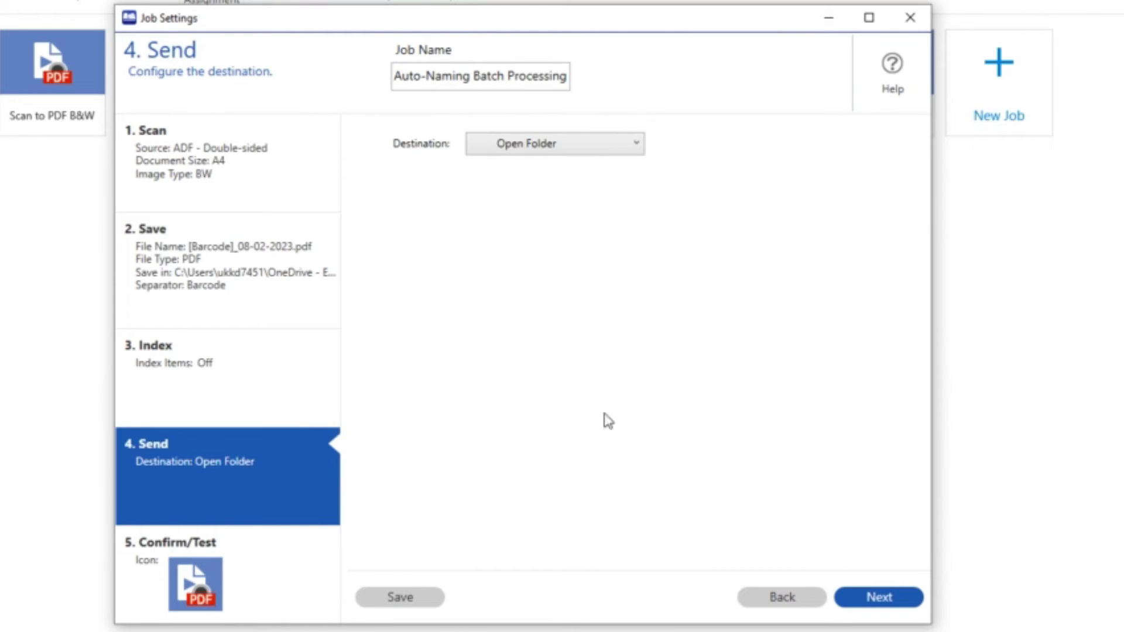
{"action": "left_click", "coordinate": [637, 146]}
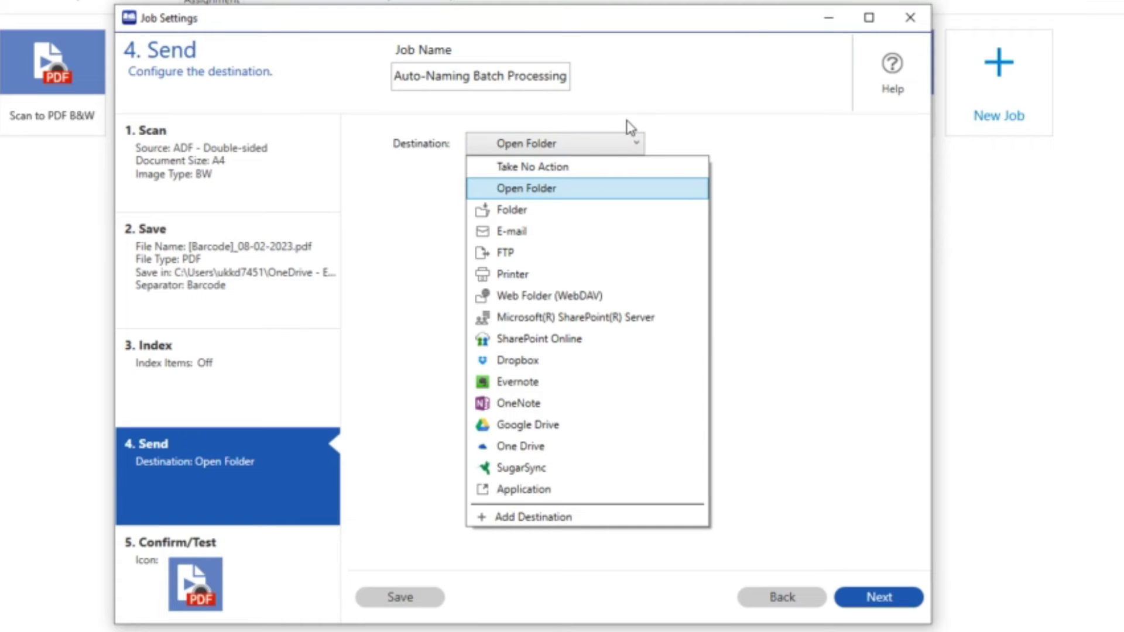
{"action": "left_click", "coordinate": [573, 194]}
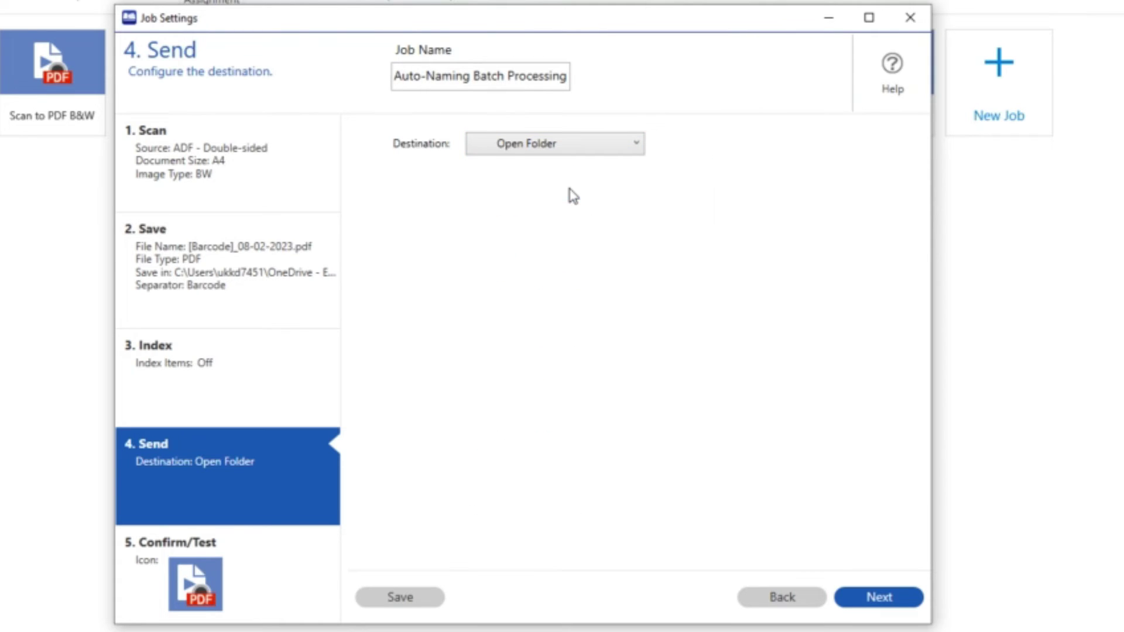
{"action": "left_click", "coordinate": [400, 598]}
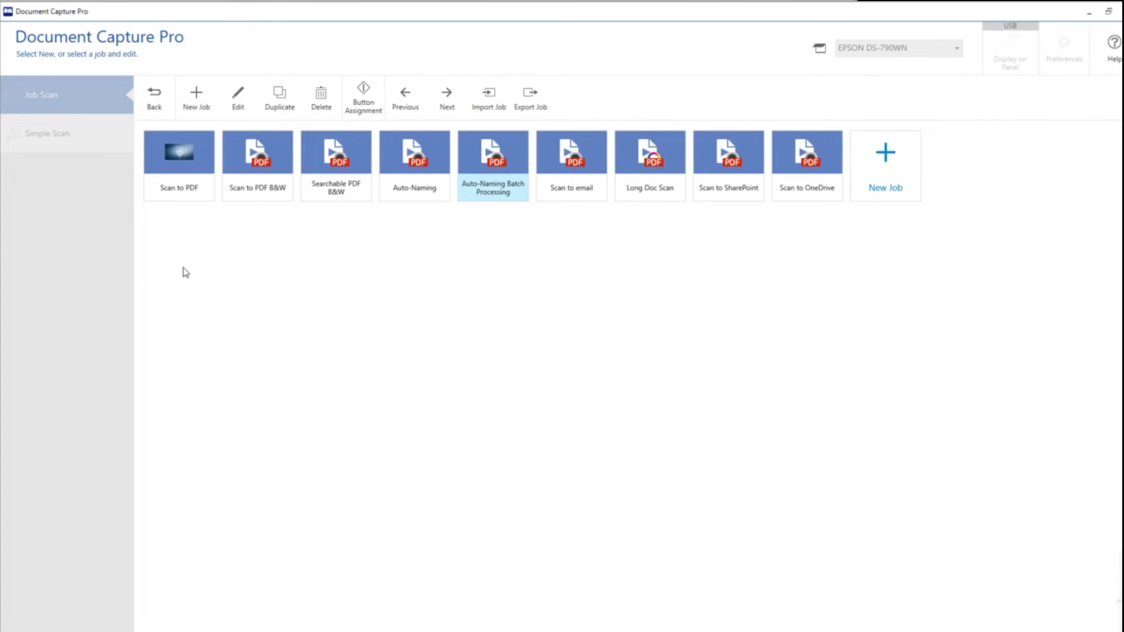
{"action": "left_click", "coordinate": [158, 96]}
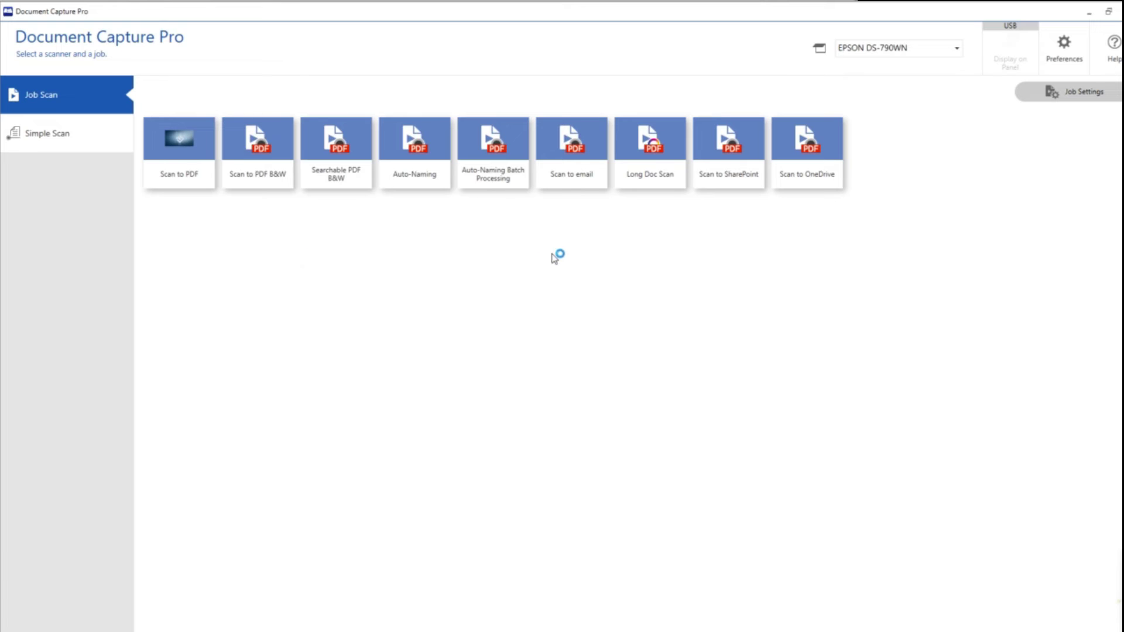
{"action": "left_click", "coordinate": [499, 166]}
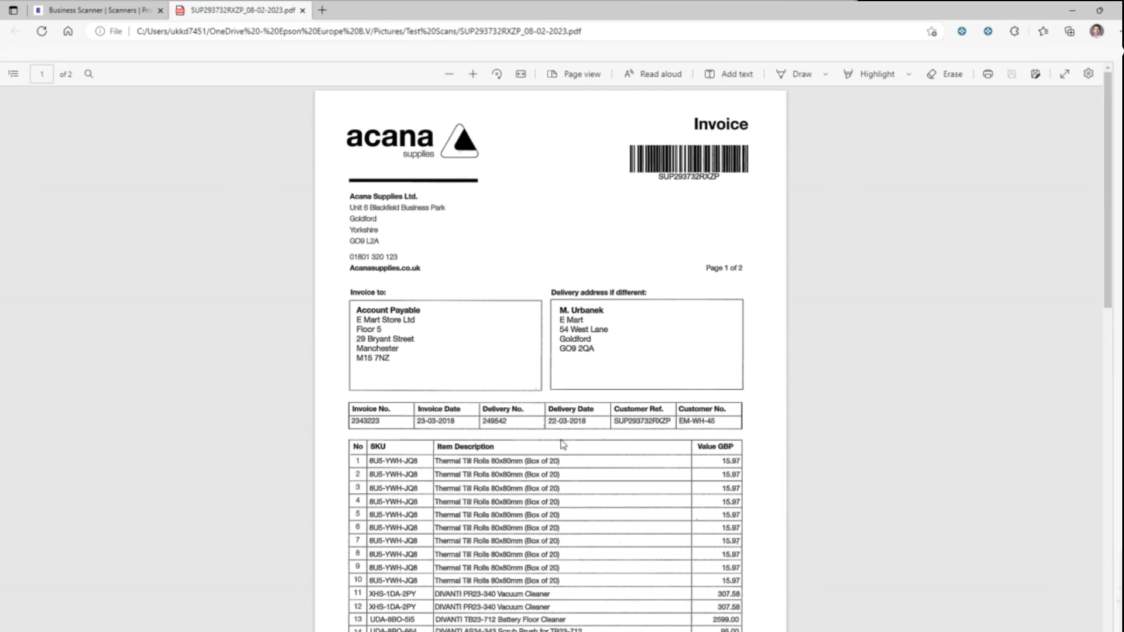
Scroll through the scanned invoice and drag-select item table text to confirm it's selectable
{"action": "scroll", "coordinate": [563, 444], "scroll_direction": "down", "scroll_amount": 3}
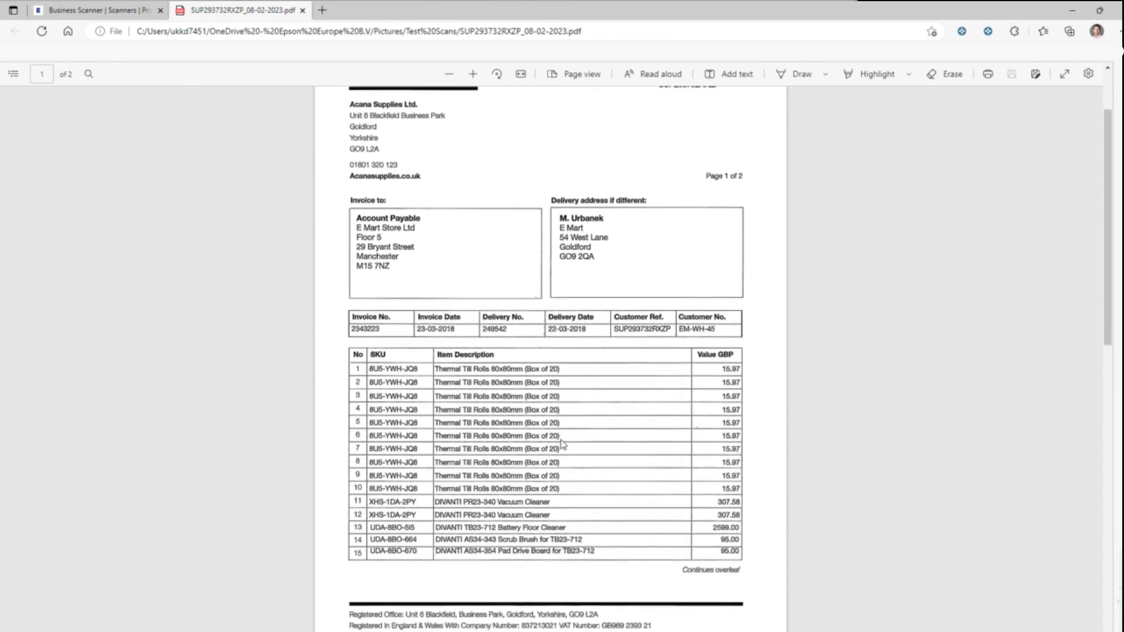
{"action": "scroll", "coordinate": [562, 444], "scroll_direction": "down", "scroll_amount": 6}
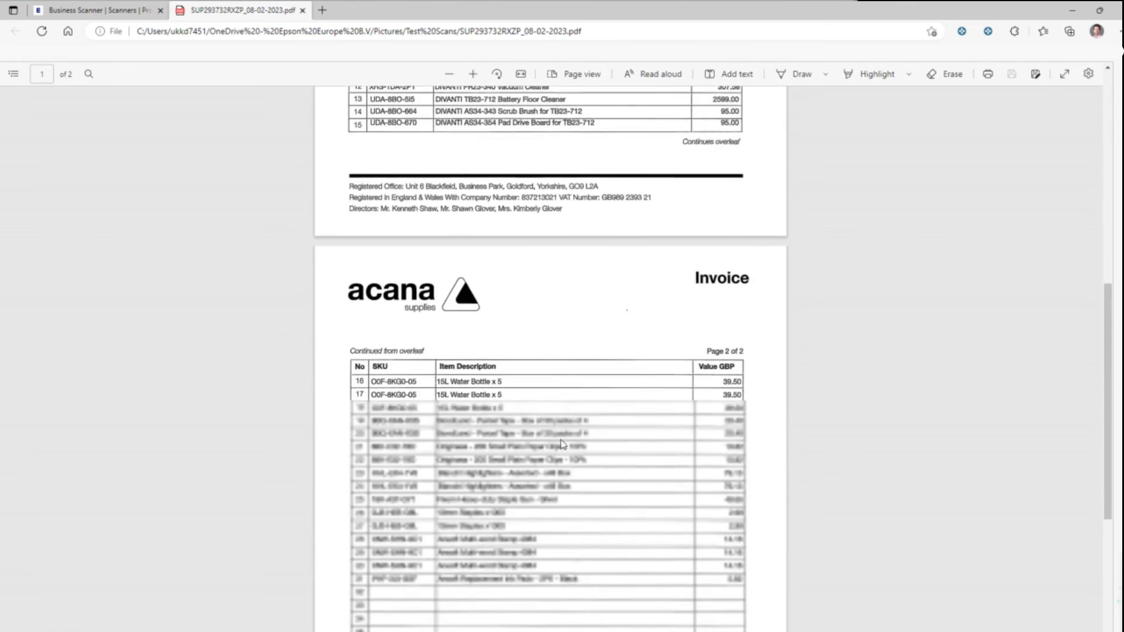
{"action": "scroll", "coordinate": [563, 443], "scroll_direction": "down", "scroll_amount": 5}
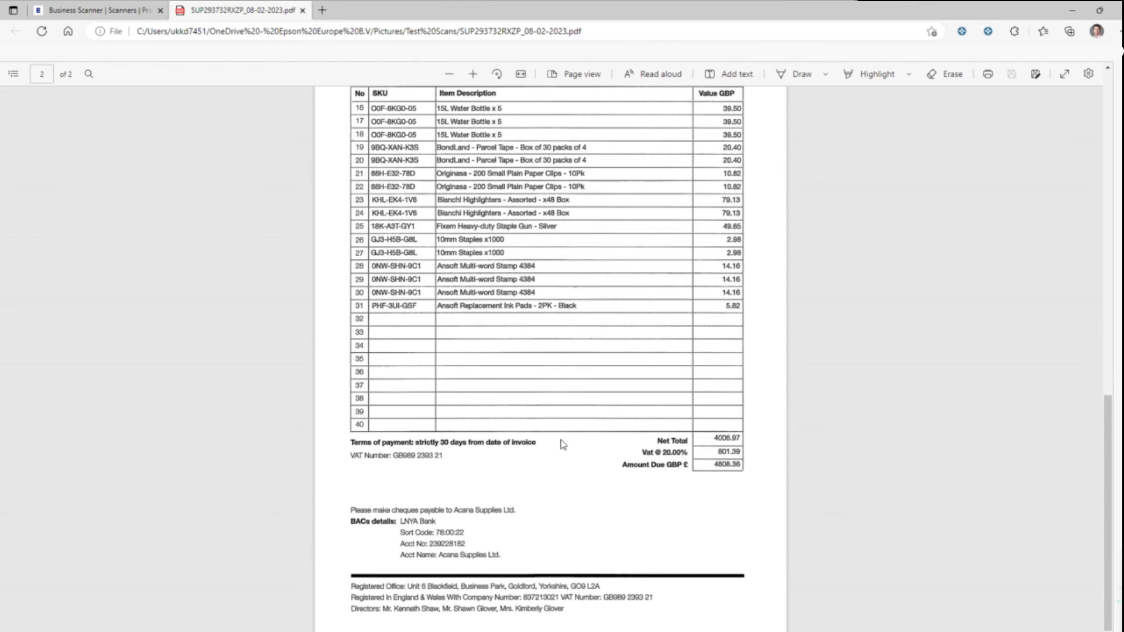
{"action": "scroll", "coordinate": [562, 443], "scroll_direction": "up", "scroll_amount": 11}
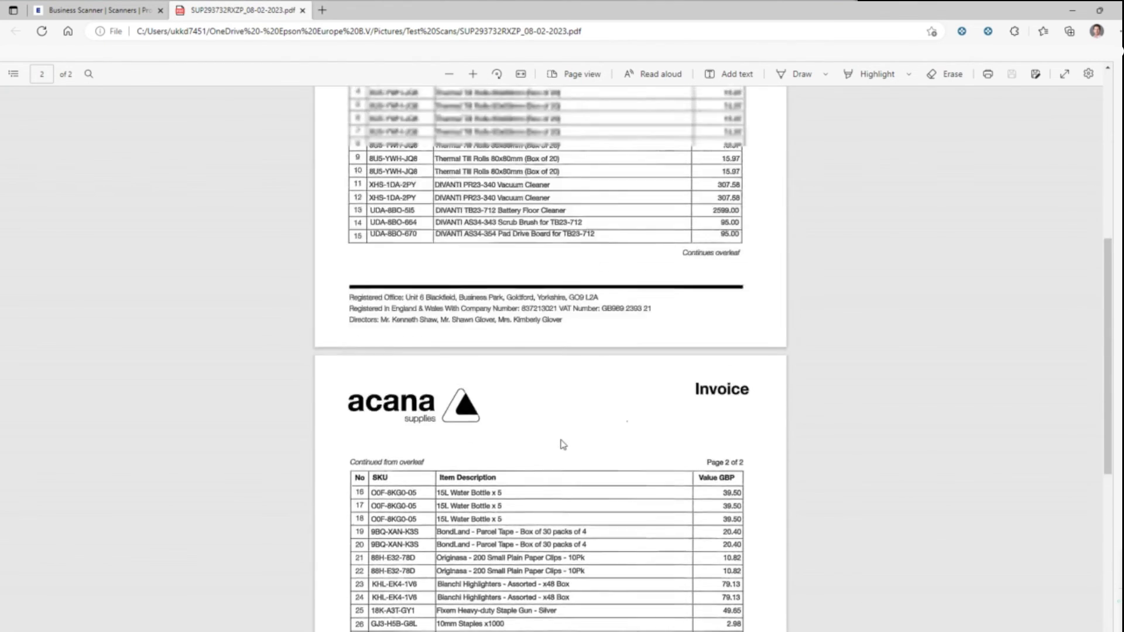
{"action": "scroll", "coordinate": [562, 443], "scroll_direction": "up", "scroll_amount": 4}
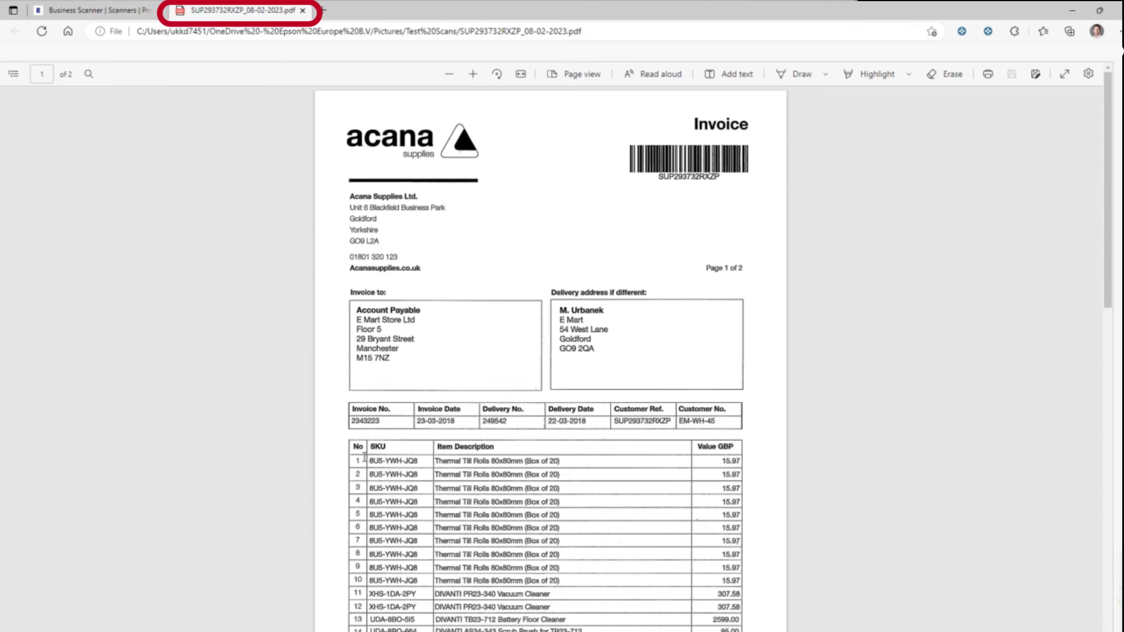
{"action": "left_click_drag", "start_coordinate": [409, 463], "coordinate": [751, 622]}
{"action": "left_click_drag", "start_coordinate": [748, 533], "coordinate": [670, 534]}
{"action": "left_click", "coordinate": [685, 375]}
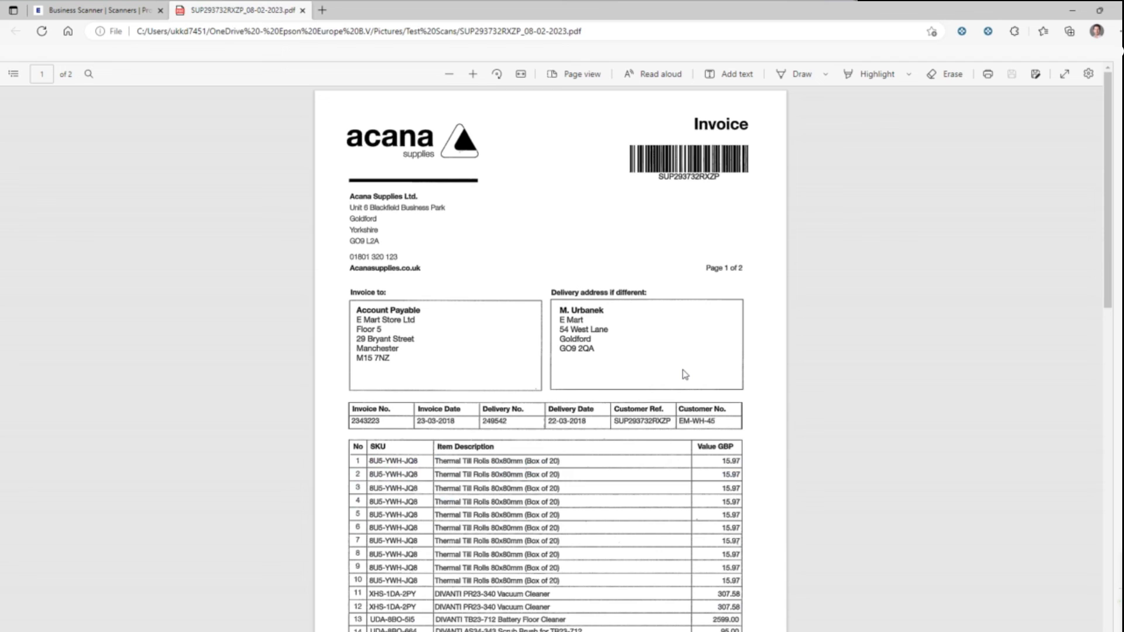
Search the PDF for 'thermal', then switch to the Test Scans folder window
{"action": "key", "text": "ctrl+f"}
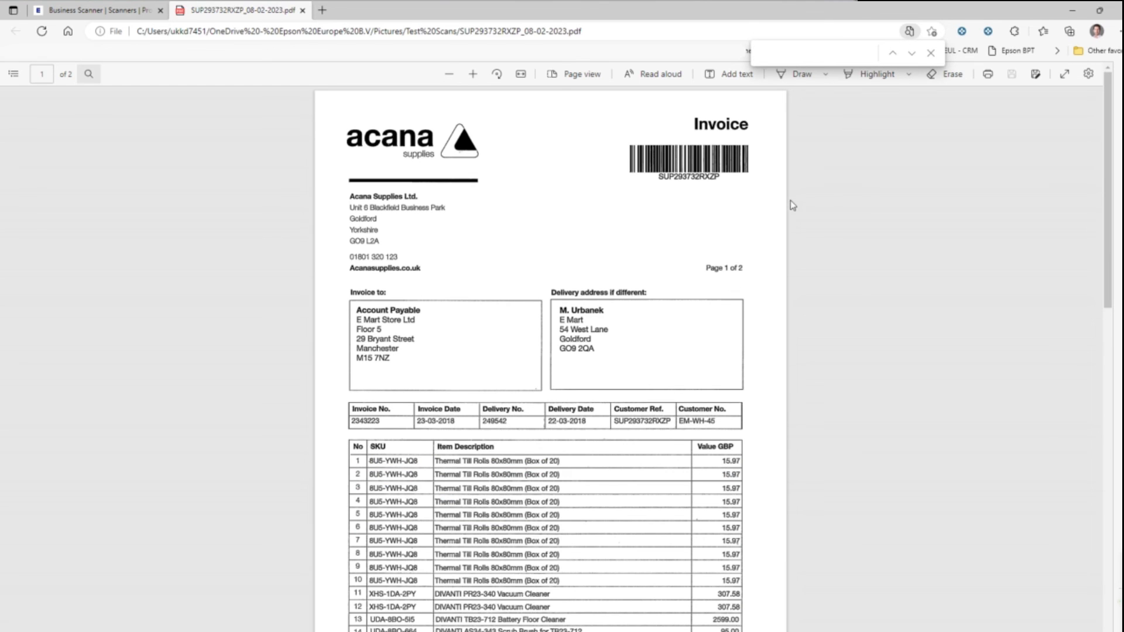
{"action": "type", "text": "thermal"}
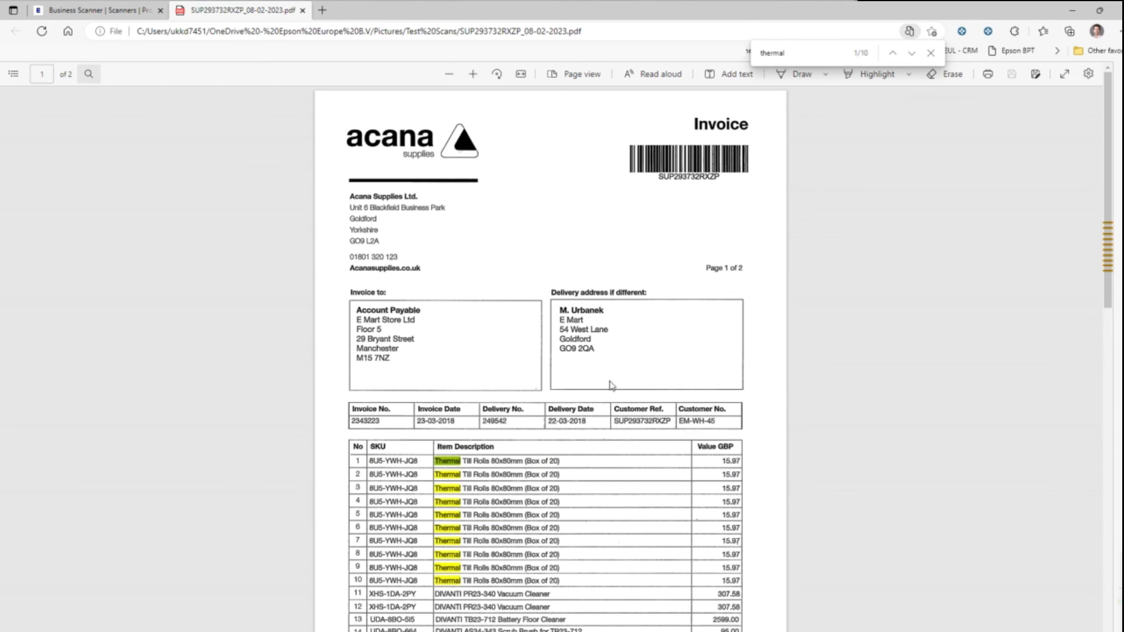
{"action": "key", "text": "alt+Tab"}
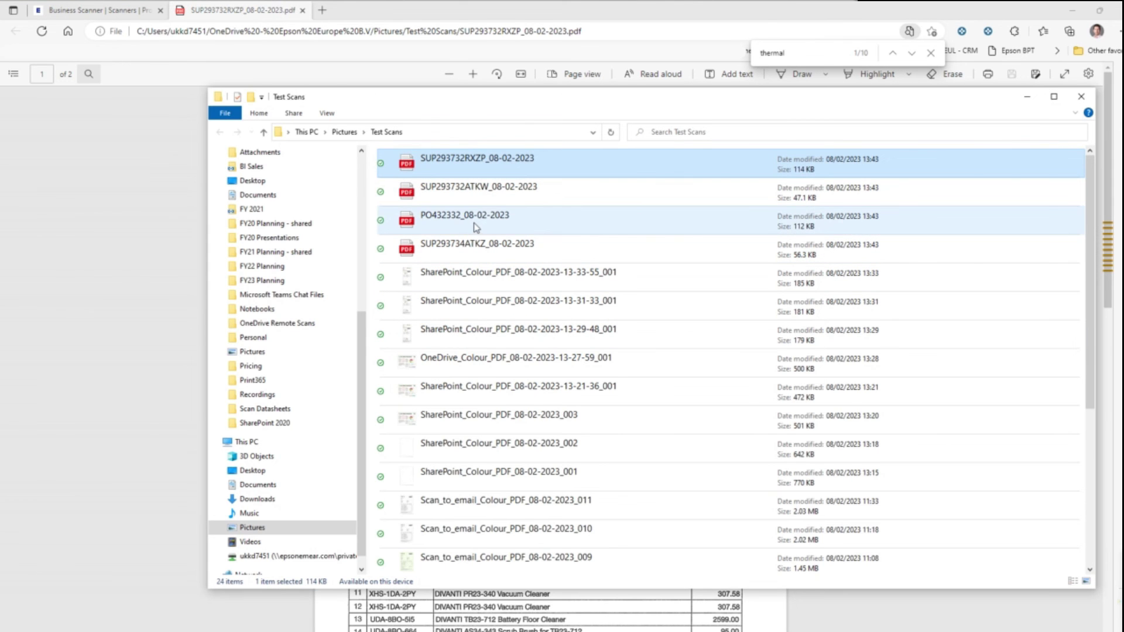
Open PO432332_08-02-2023.pdf from the Test Scans folder in Edge
{"action": "double_click", "coordinate": [470, 228]}
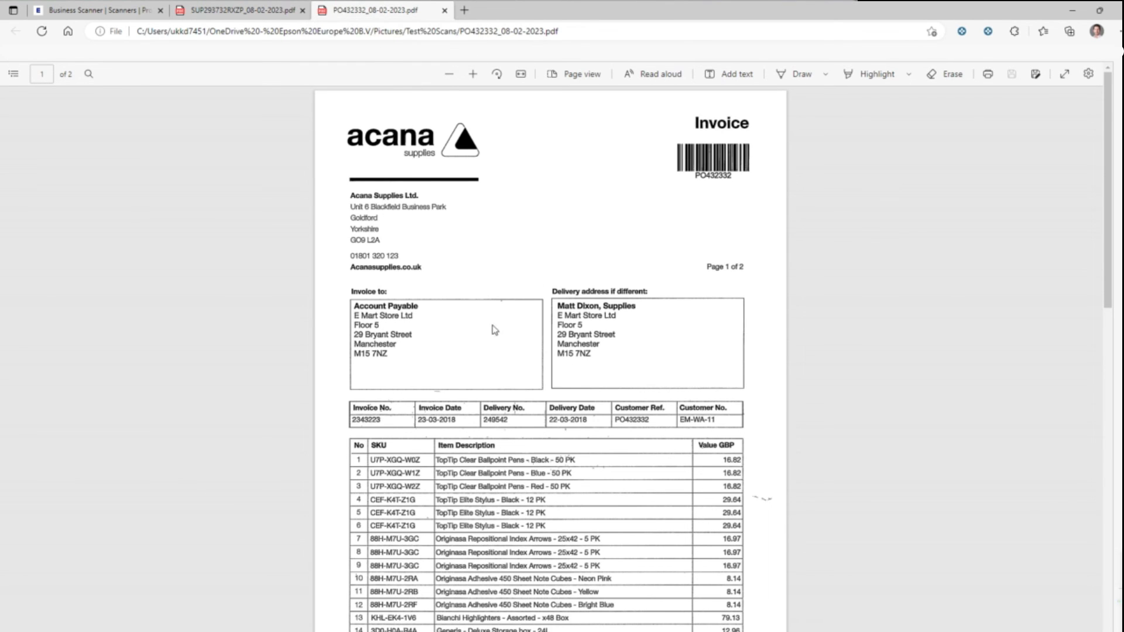
Drag-select rows of the PO432332 item table and scroll through both pages
{"action": "left_click_drag", "start_coordinate": [359, 461], "coordinate": [572, 605]}
{"action": "scroll", "coordinate": [540, 482], "scroll_direction": "down", "scroll_amount": 3}
{"action": "scroll", "coordinate": [539, 482], "scroll_direction": "down", "scroll_amount": 10}
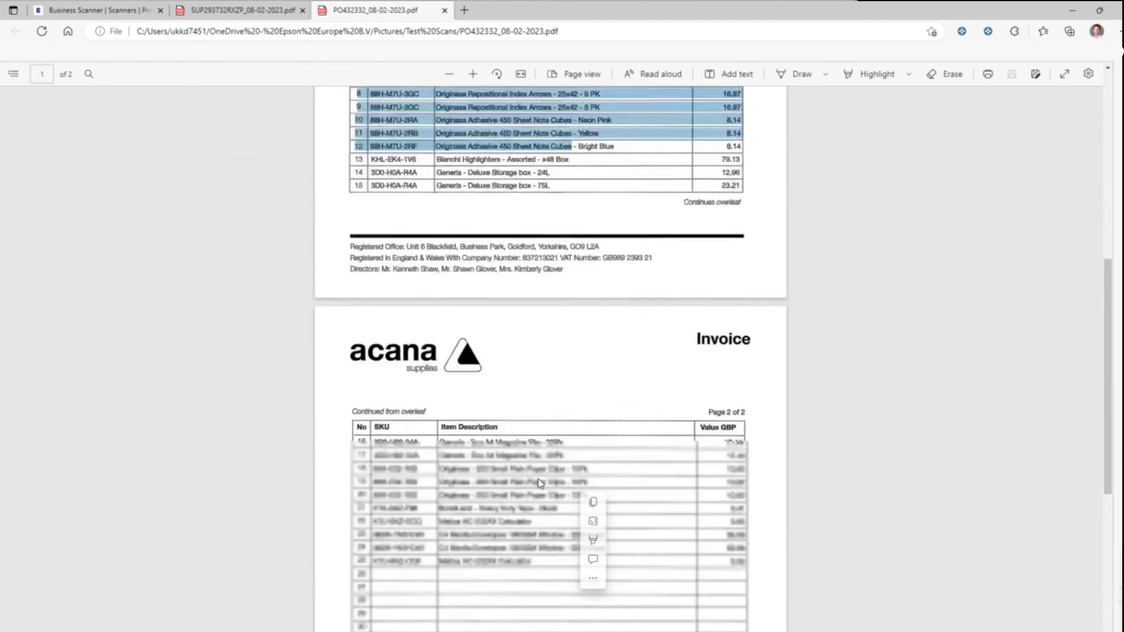
{"action": "scroll", "coordinate": [539, 482], "scroll_direction": "up", "scroll_amount": 15}
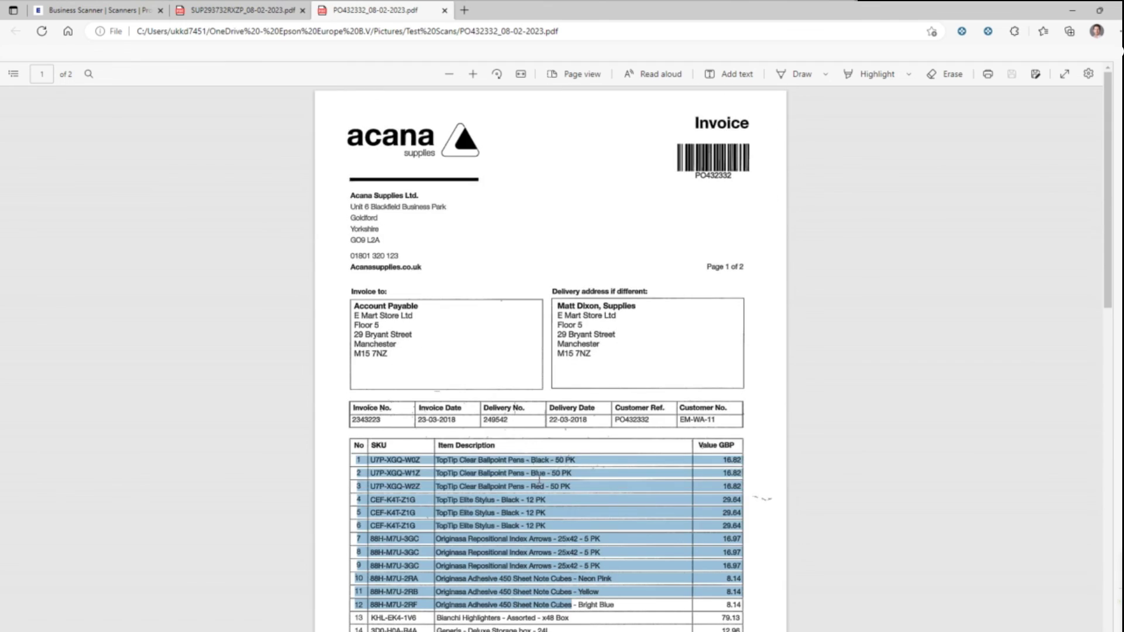